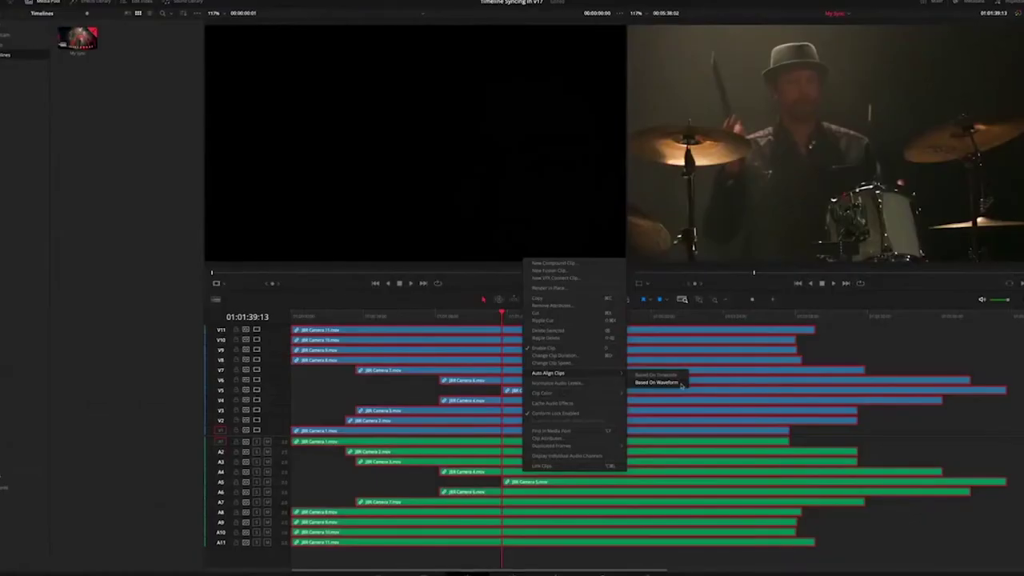
# - Auto-align the clips by waveform, then convert the My Sync timeline into an 11-angle multicam clip
pyautogui.click(907, 185)
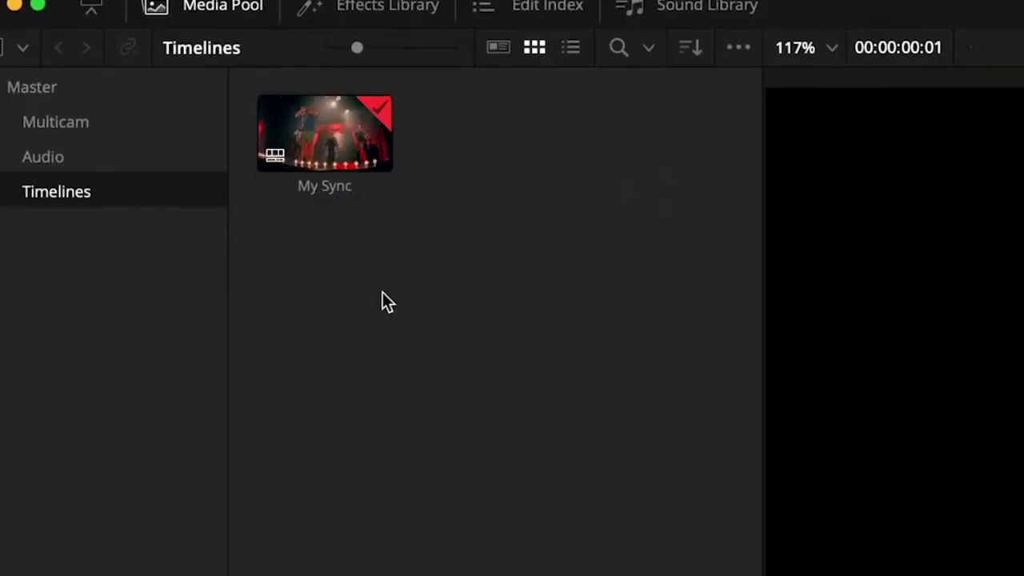
pyautogui.rightClick(342, 160)
pyautogui.click(705, 269)
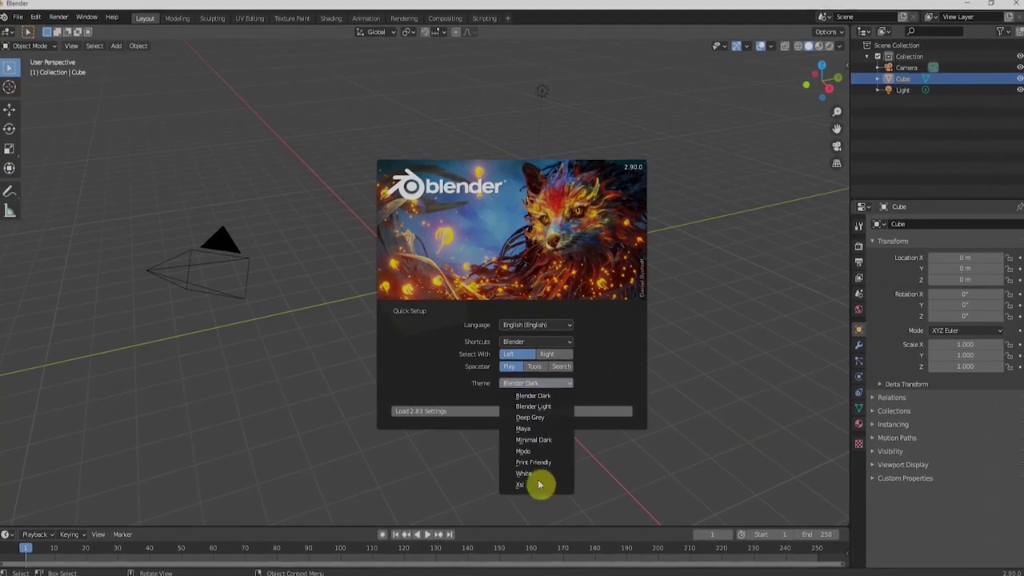
# - Add a Video Editing workspace with the Google Search clip's waveform shown and lecture 5.flac at 6+13
pyautogui.click(181, 434)
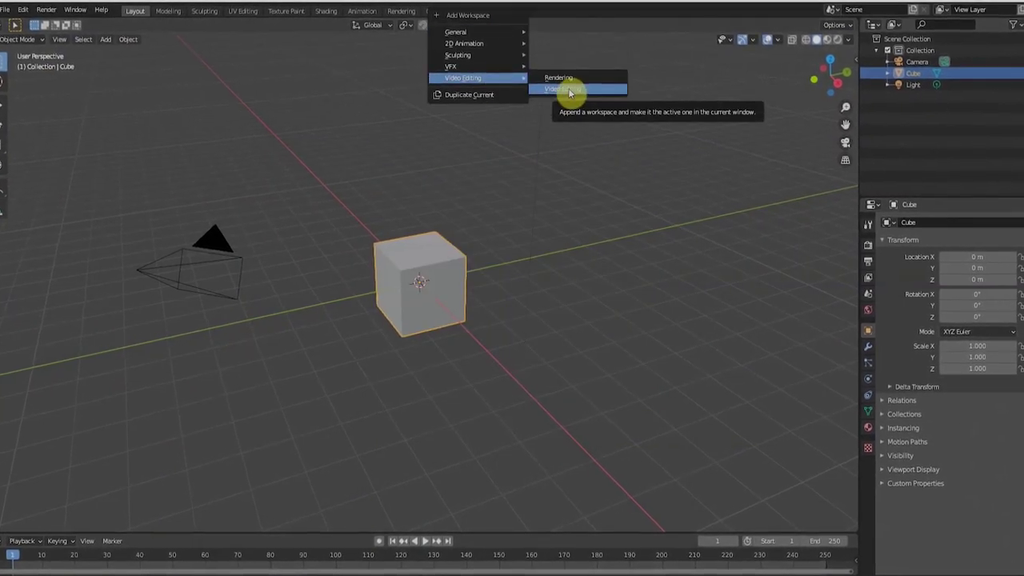
pyautogui.click(568, 90)
pyautogui.click(139, 306)
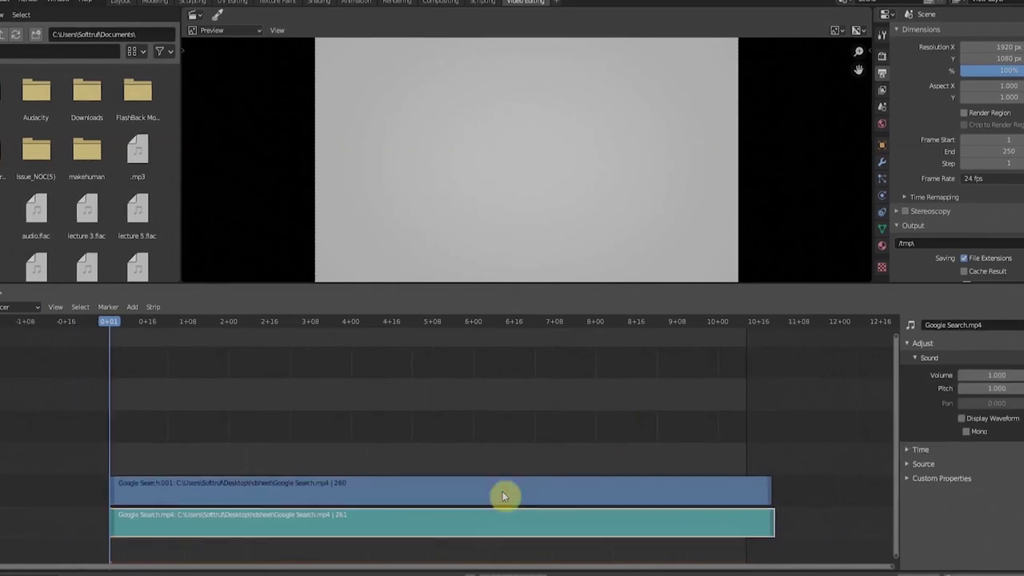
pyautogui.click(966, 420)
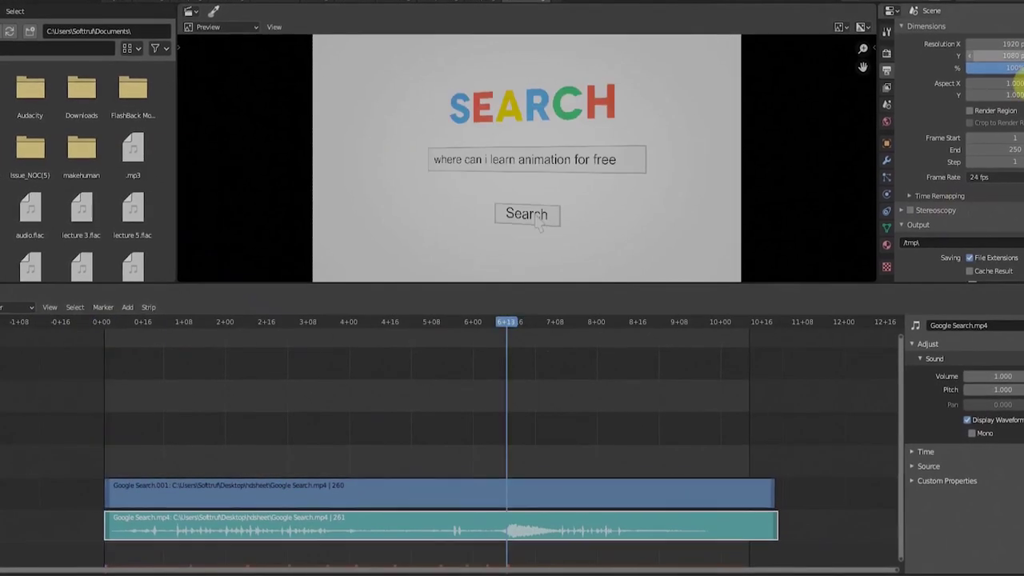
pyautogui.moveTo(135, 210); pyautogui.dragTo(354, 439)
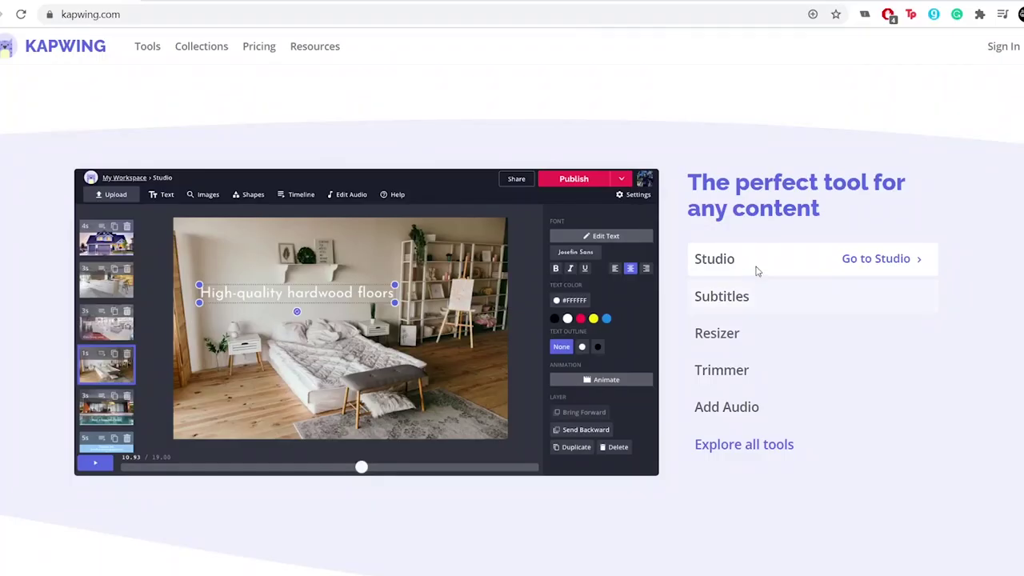
# - Preview Kapwing's Subtitles, Resizer and Trimmer tool demos
pyautogui.click(752, 295)
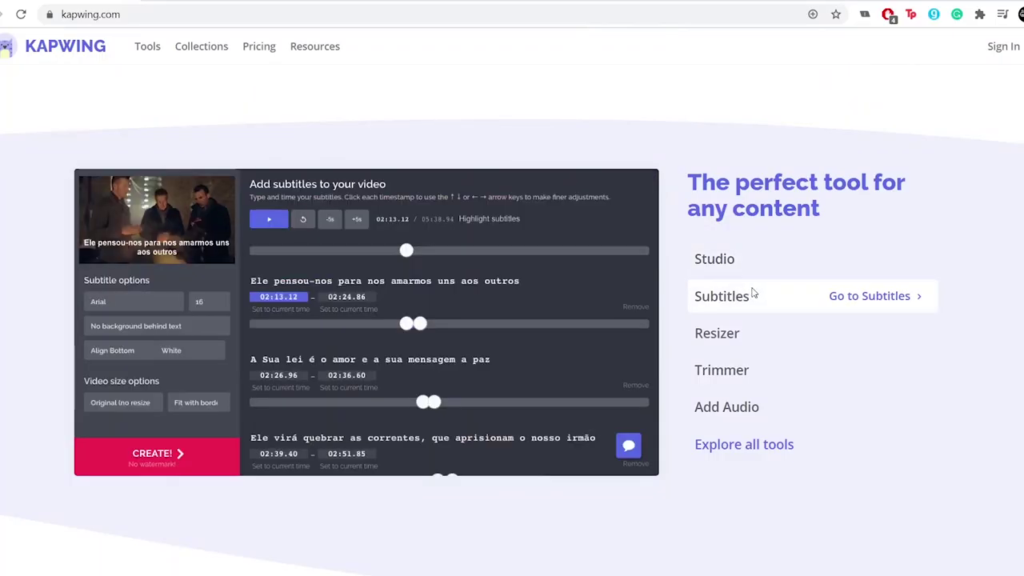
pyautogui.click(760, 331)
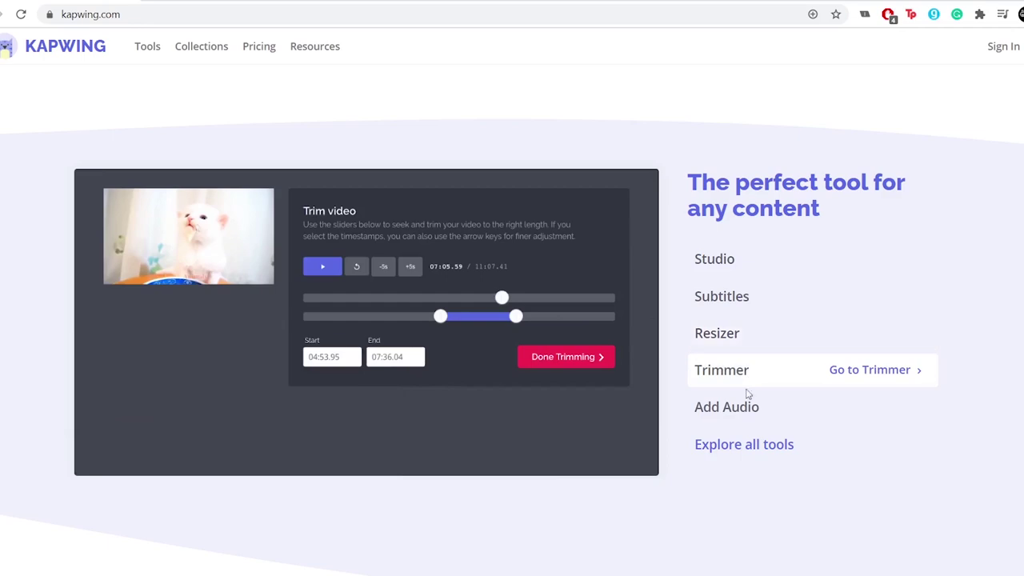
pyautogui.click(742, 409)
# - Browse down through the full Kapwing Tools page
pyautogui.click(739, 445)
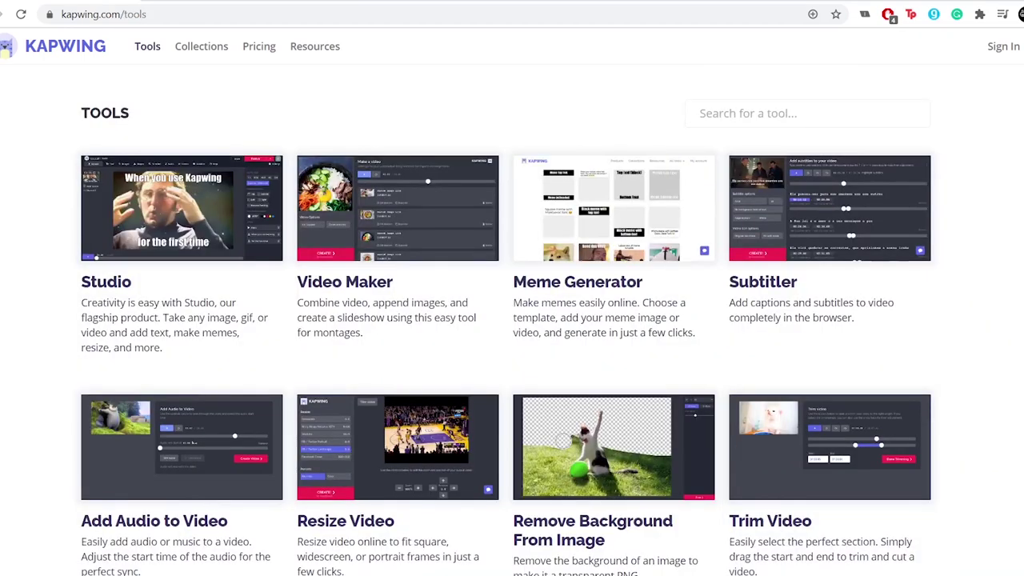
pyautogui.scroll(-3, 512, 320)
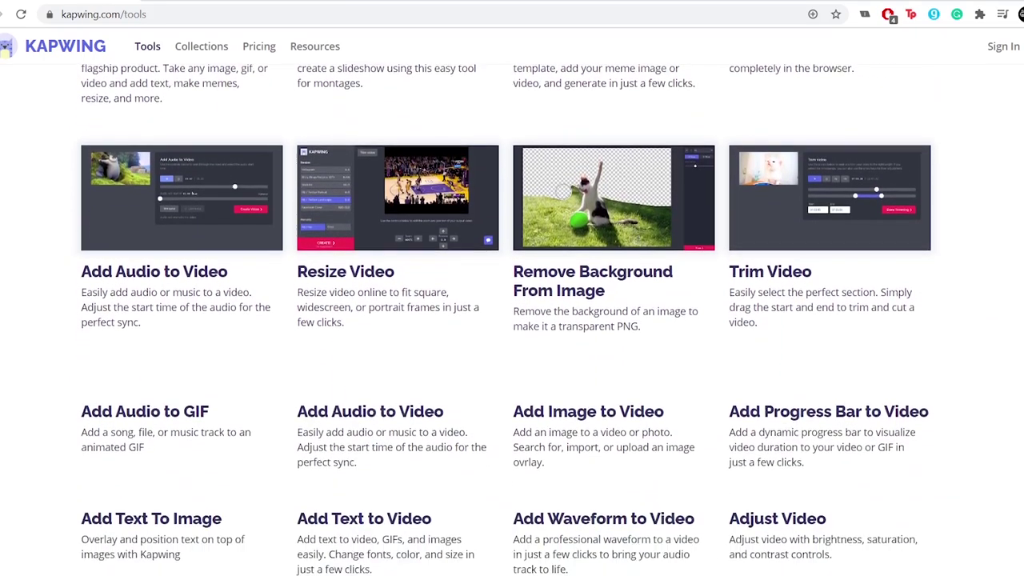
pyautogui.scroll(-4, 512, 320)
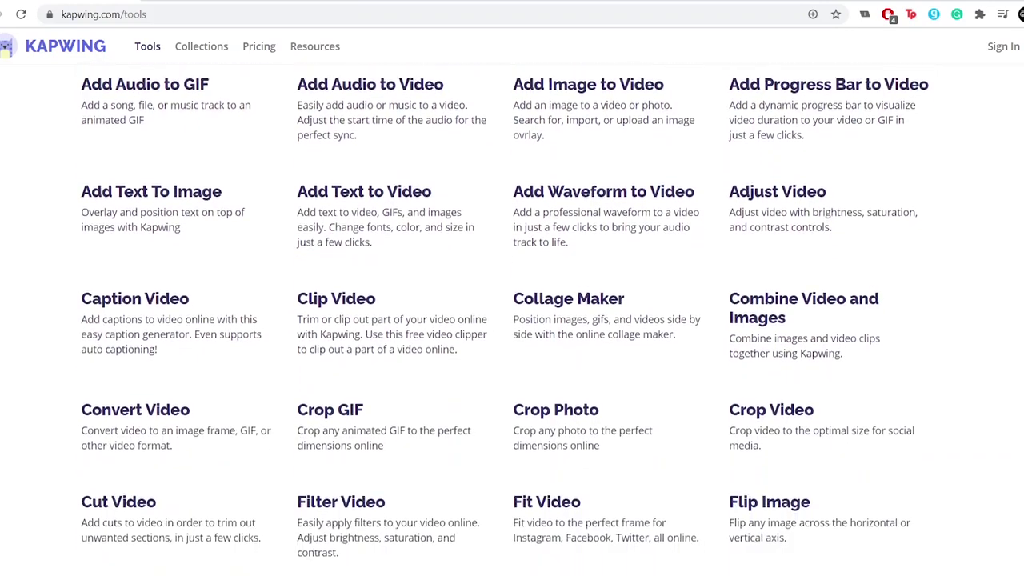
pyautogui.scroll(-5, 1013, 284)
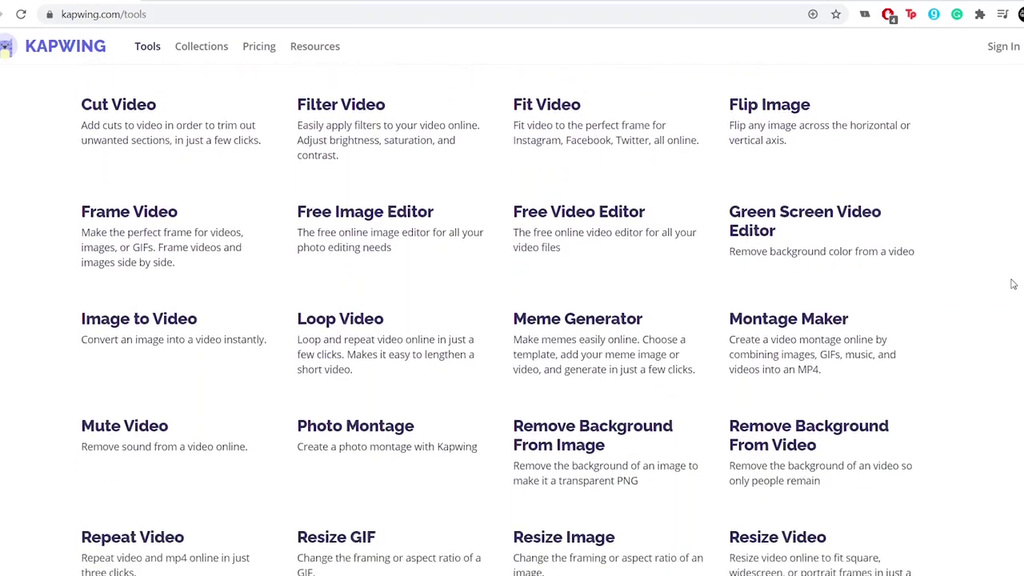
pyautogui.scroll(-5, 1013, 284)
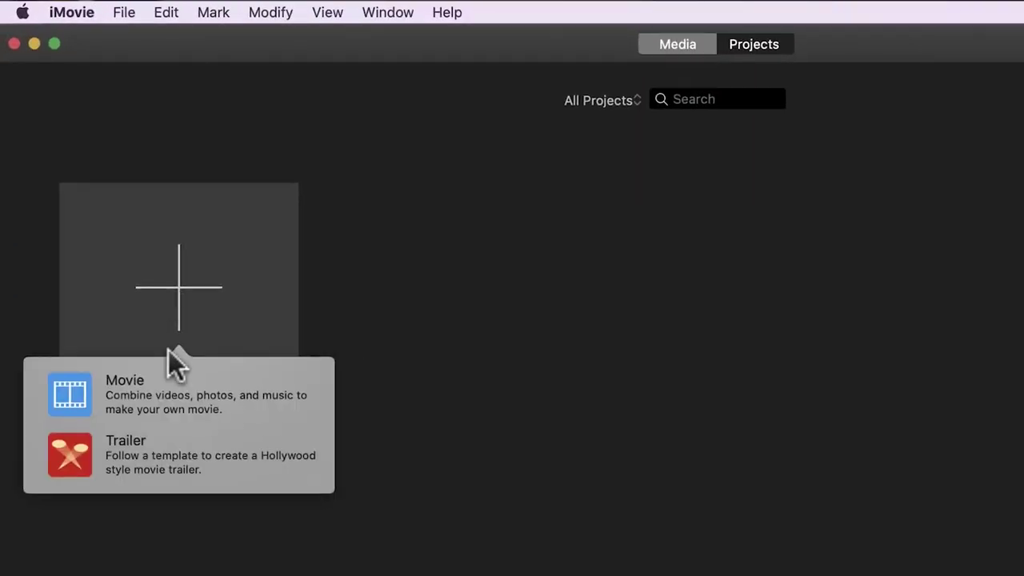
# - Start a new iMovie movie and list the home folder's files by name in Import Media
pyautogui.click(112, 392)
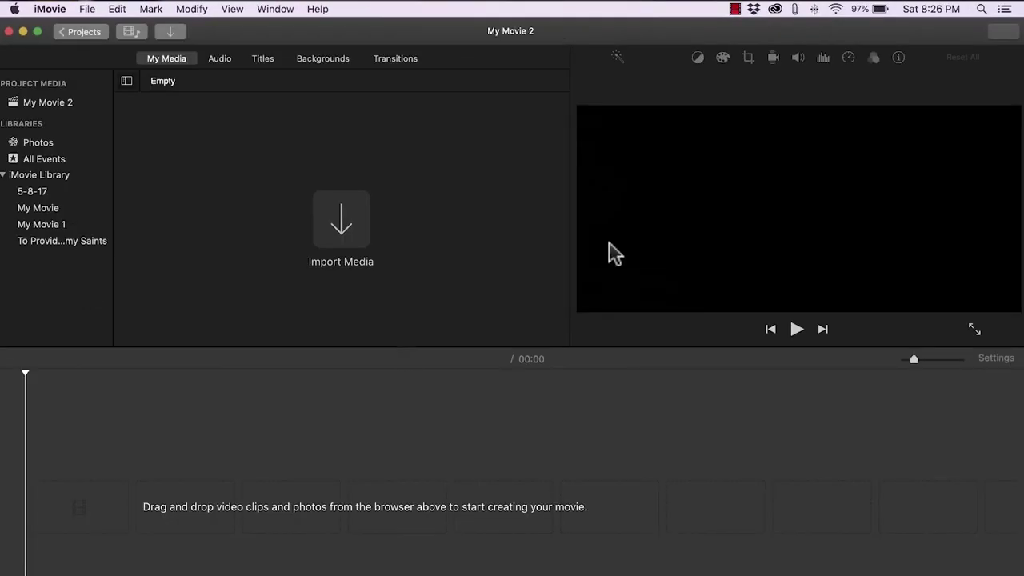
pyautogui.click(349, 240)
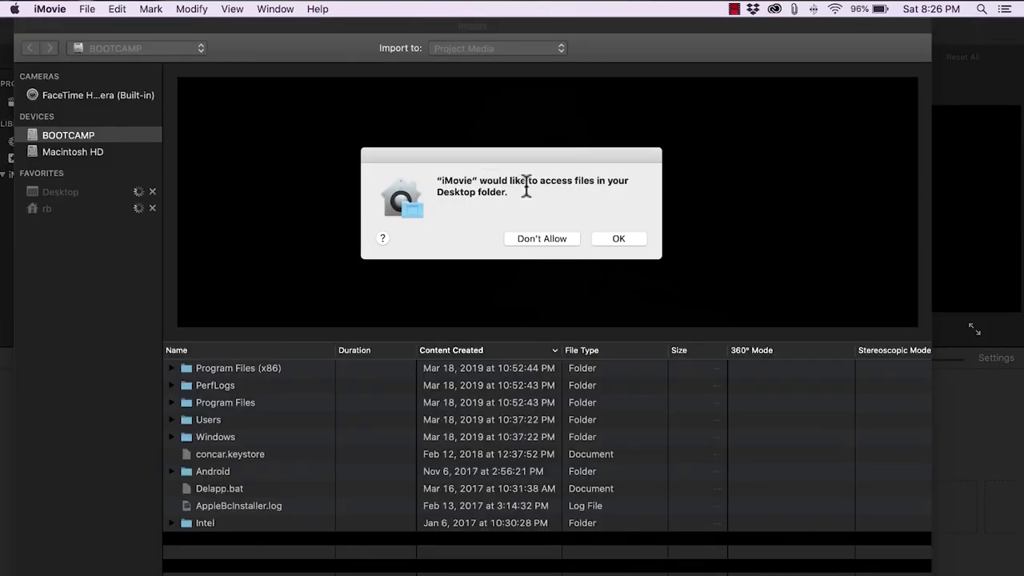
pyautogui.click(613, 237)
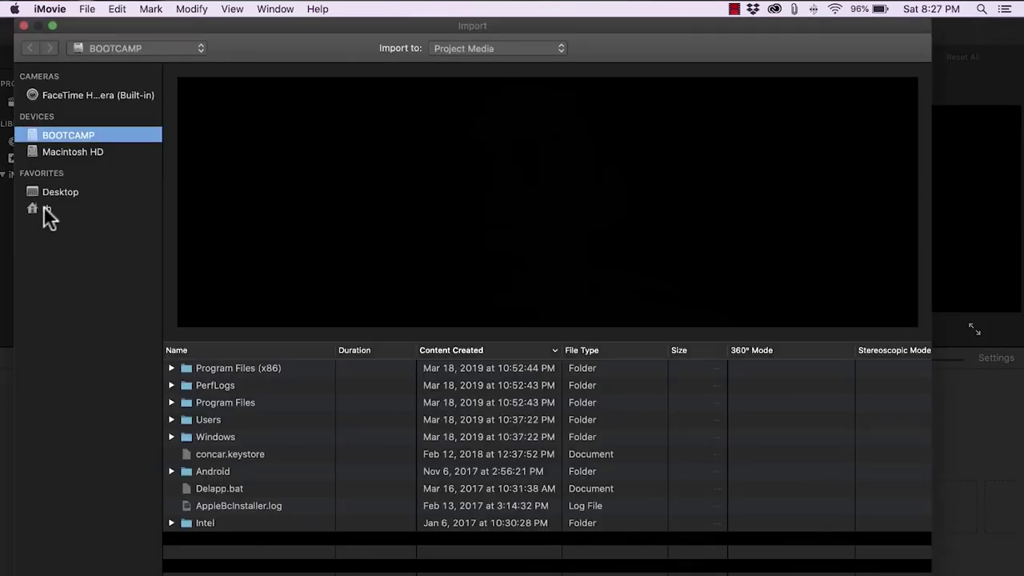
pyautogui.click(46, 210)
pyautogui.click(192, 350)
pyautogui.scroll(-10, 192, 400)
pyautogui.click(195, 450)
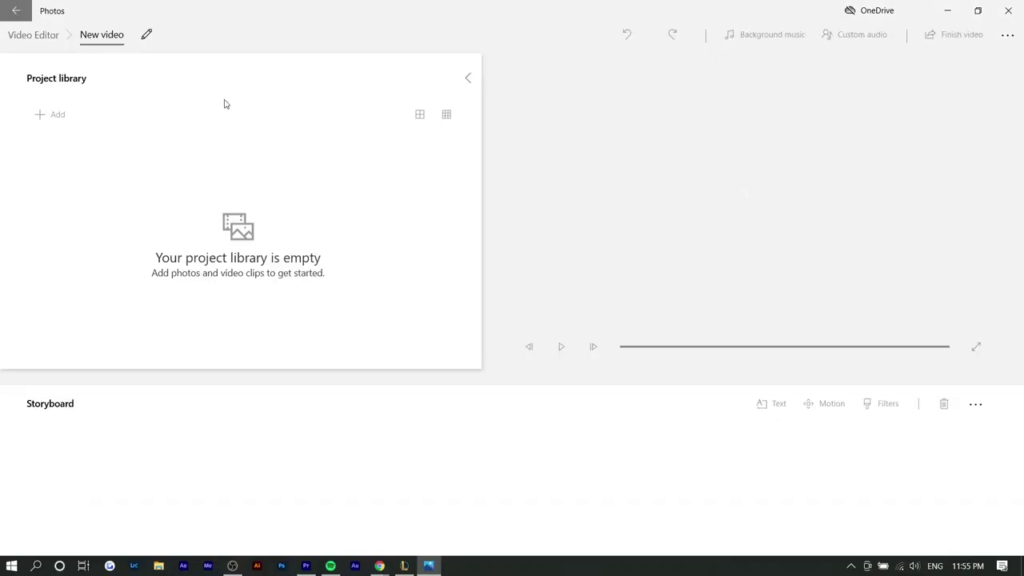
# - Import the screen-recording video from this PC and place it first on the storyboard
pyautogui.click(488, 311)
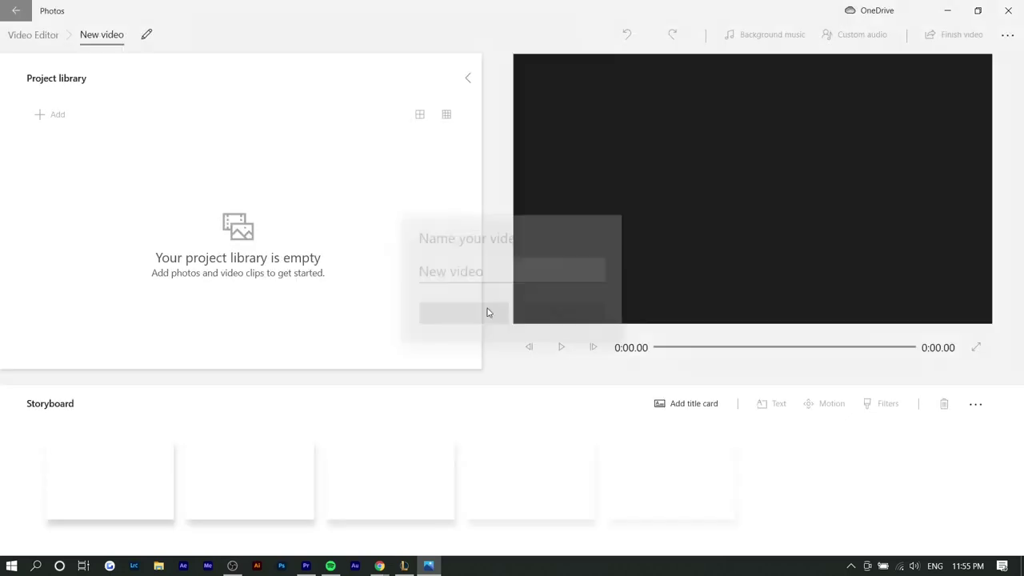
pyautogui.click(58, 117)
pyautogui.click(72, 143)
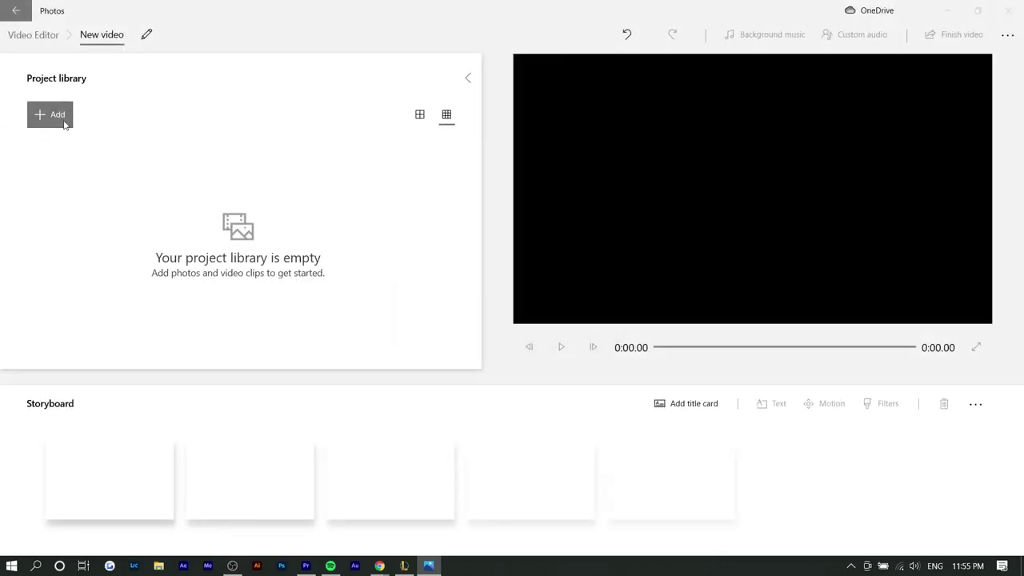
pyautogui.scroll(-3, 399, 144)
pyautogui.doubleClick(435, 194)
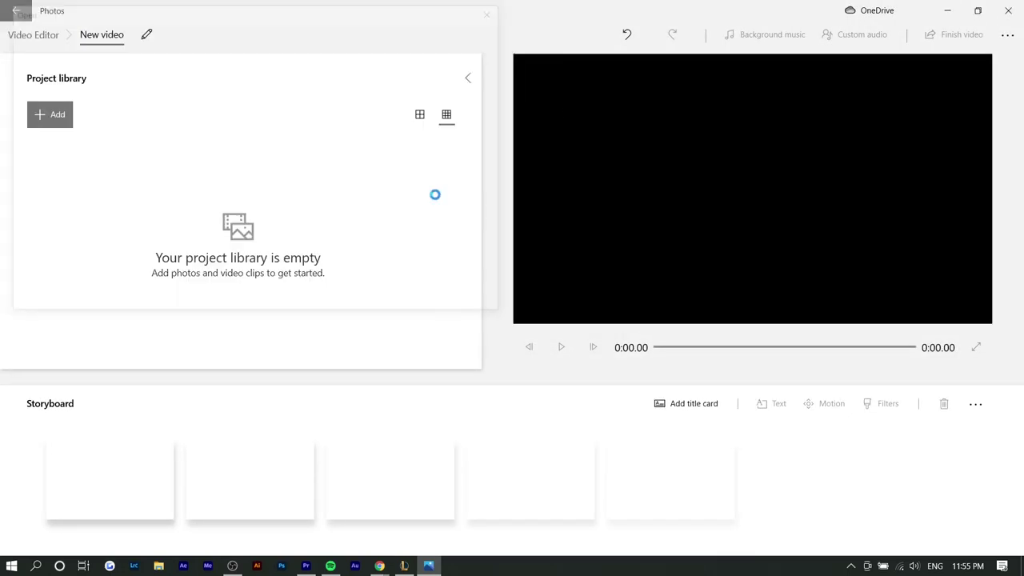
pyautogui.moveTo(83, 172); pyautogui.dragTo(190, 473)
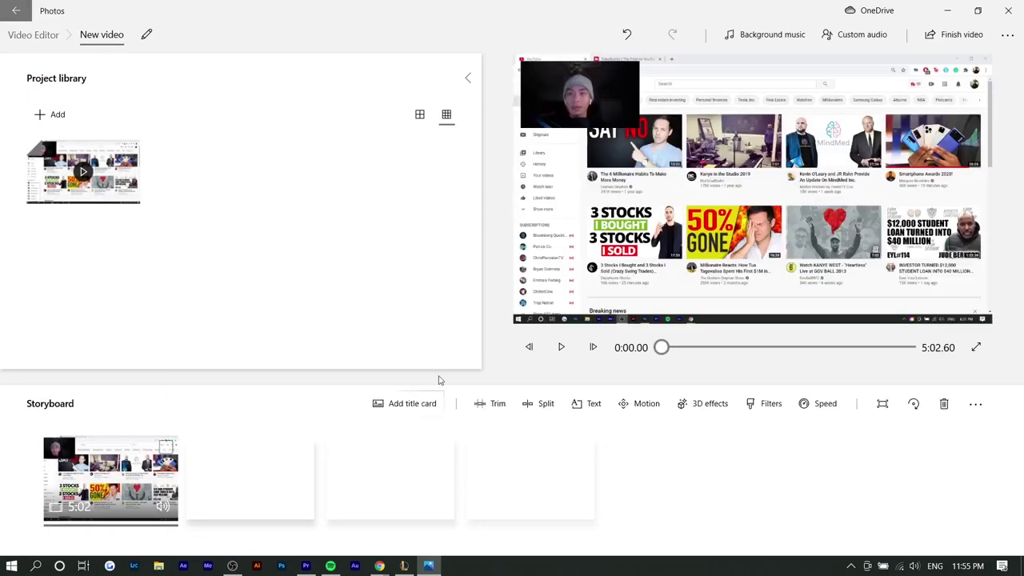
# - Trim the clip's end back to 3:10.76
pyautogui.click(816, 349)
pyautogui.click(490, 403)
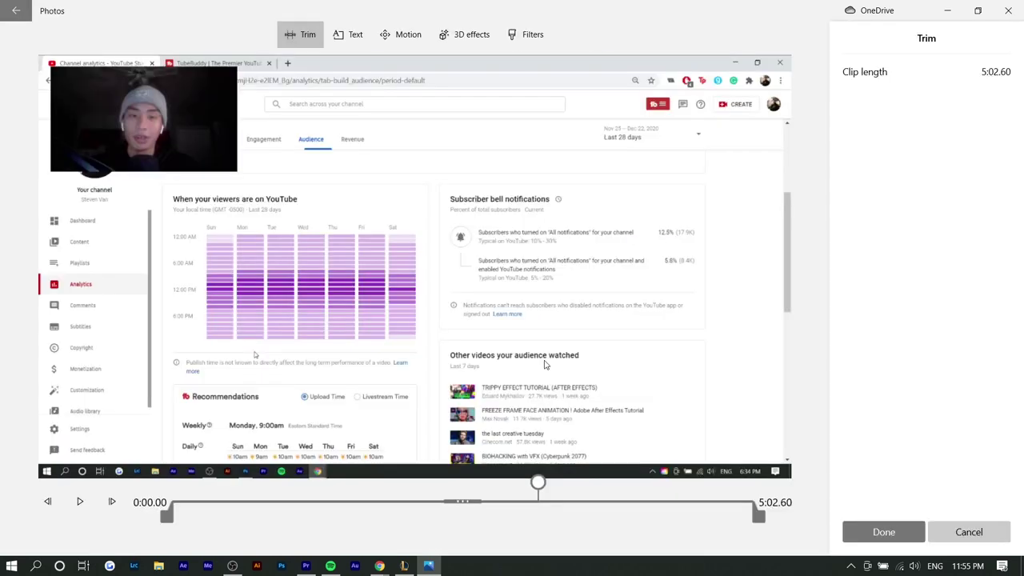
pyautogui.moveTo(671, 514); pyautogui.dragTo(544, 516)
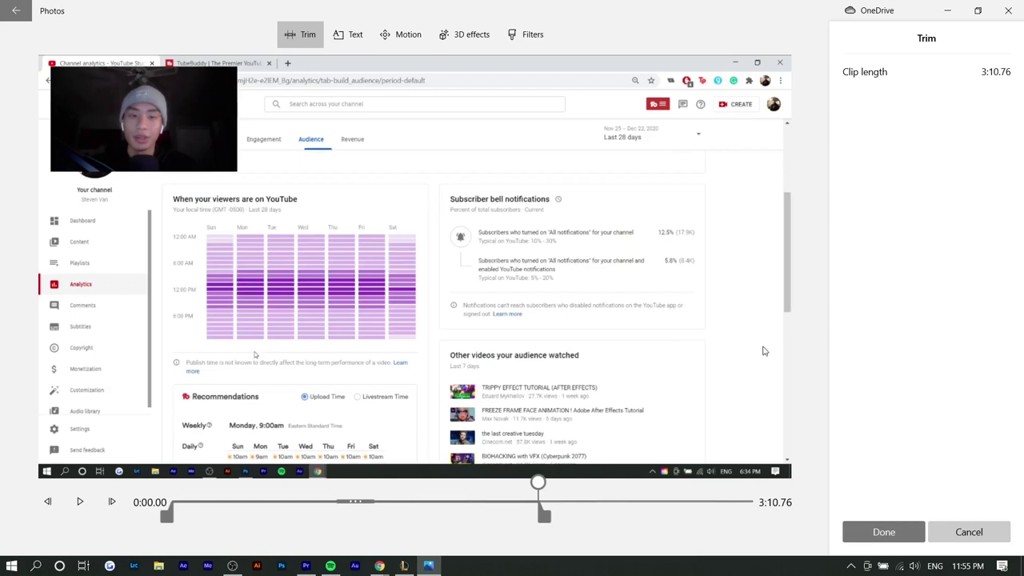
pyautogui.click(884, 532)
# - Apply the Zoom out right motion to the clip
pyautogui.click(701, 407)
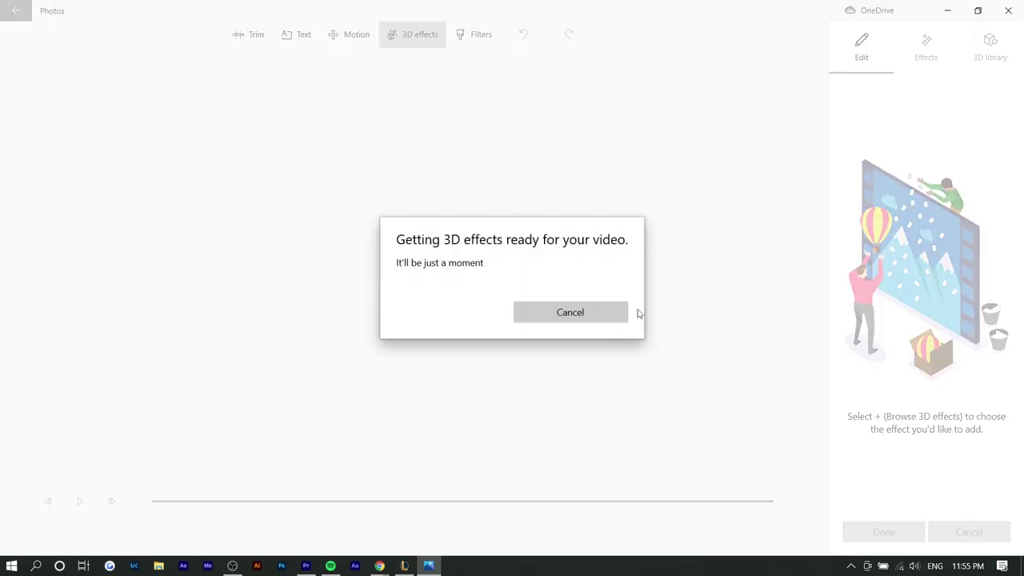
pyautogui.press('Escape')
pyautogui.click(644, 409)
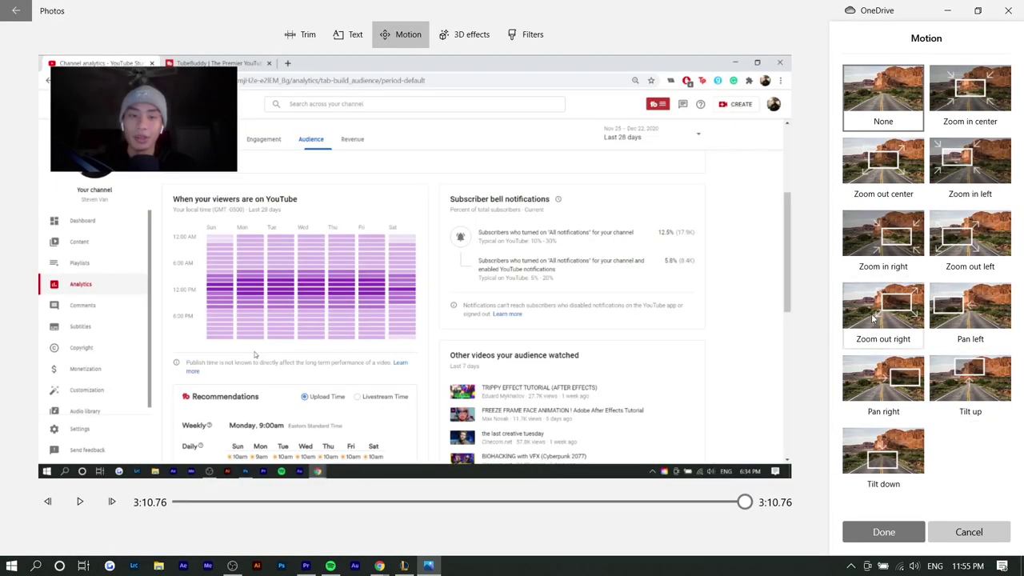
pyautogui.click(874, 319)
pyautogui.click(884, 532)
# - Set the clip to 2x speed and add a title card at the start
pyautogui.click(825, 404)
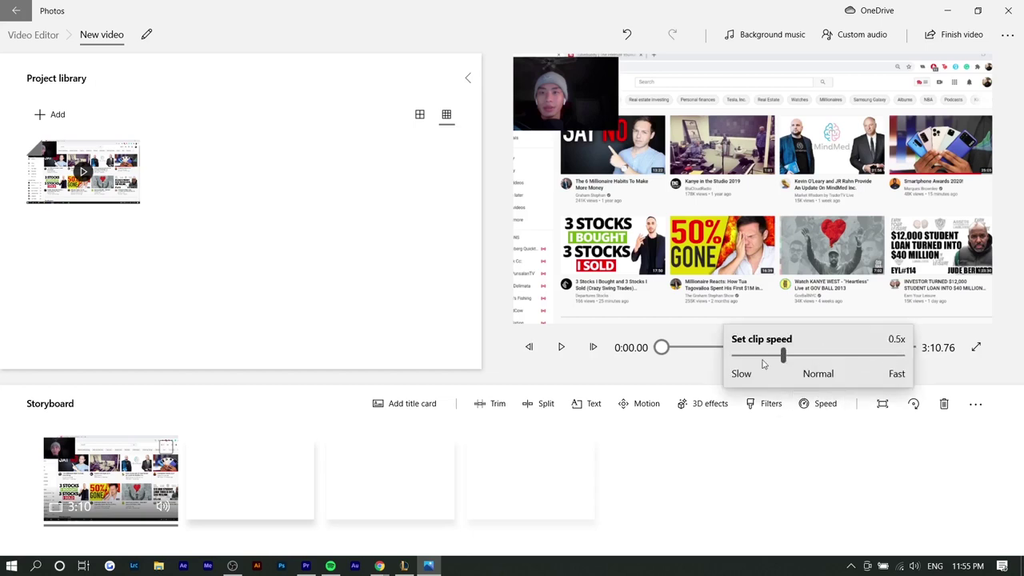
pyautogui.click(455, 409)
pyautogui.click(426, 408)
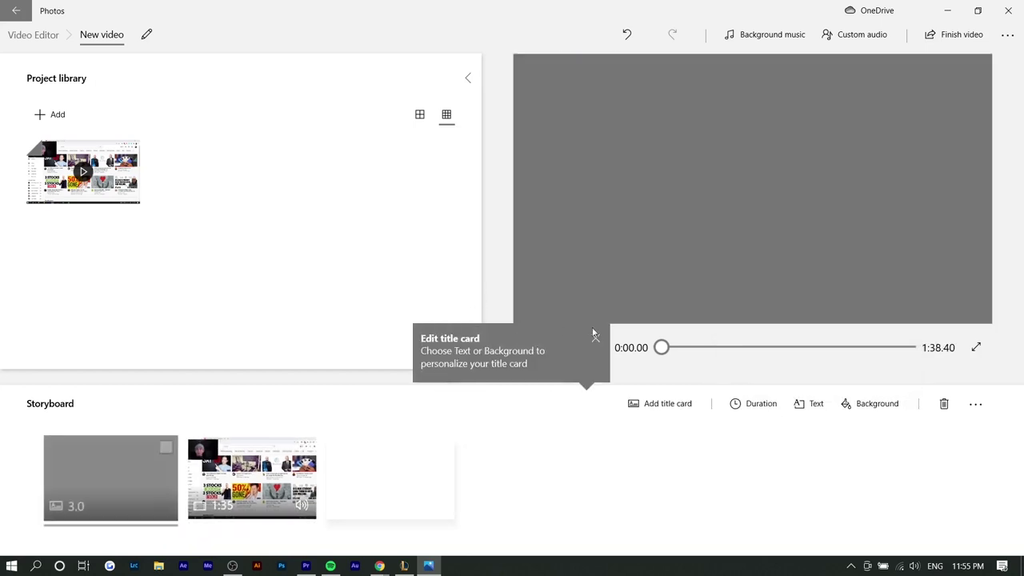
pyautogui.click(264, 472)
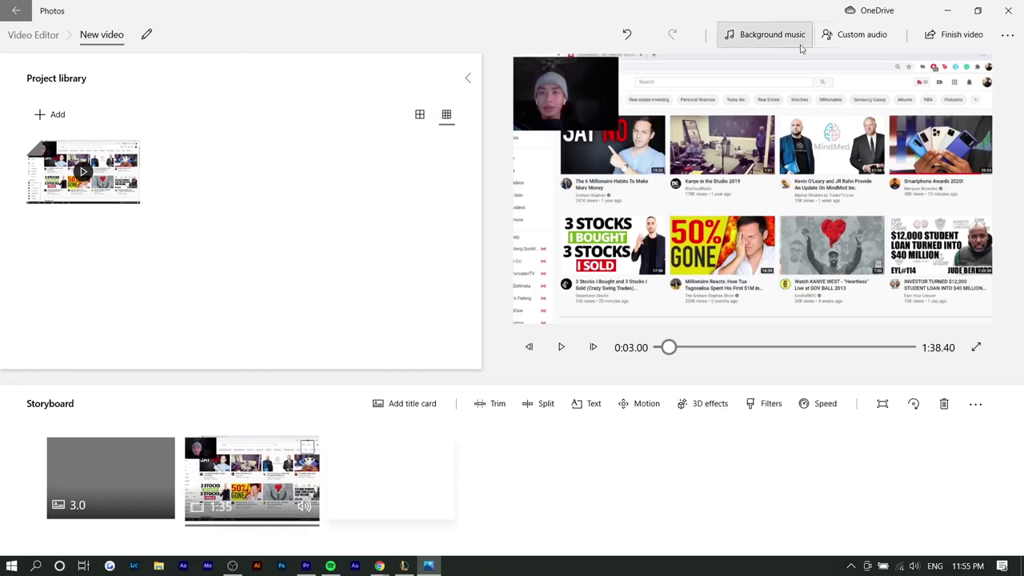
# - Look over the background music and Custom audio options without adding any audio
pyautogui.click(772, 34)
pyautogui.click(547, 499)
pyautogui.click(861, 34)
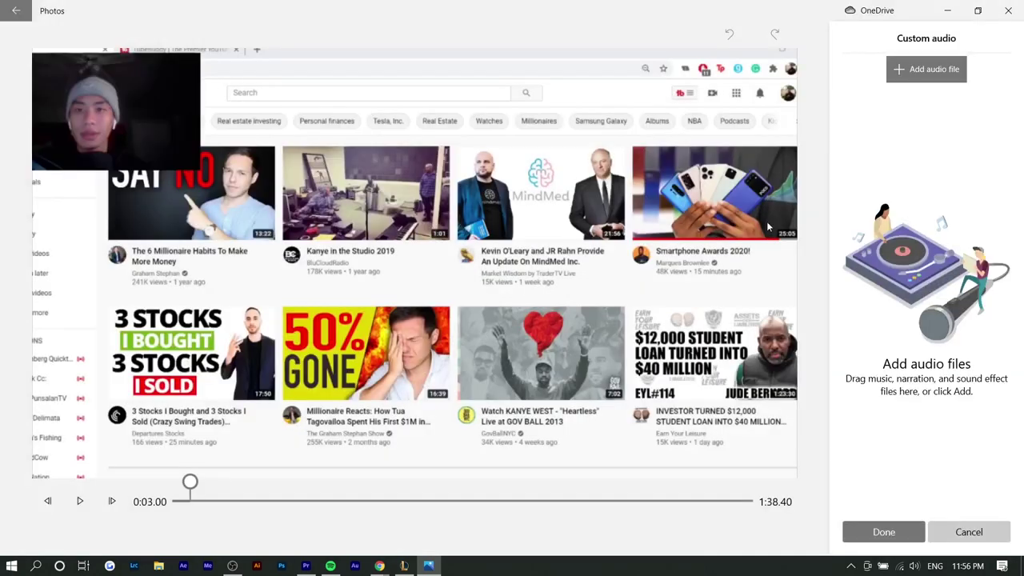
pyautogui.click(926, 68)
pyautogui.click(398, 361)
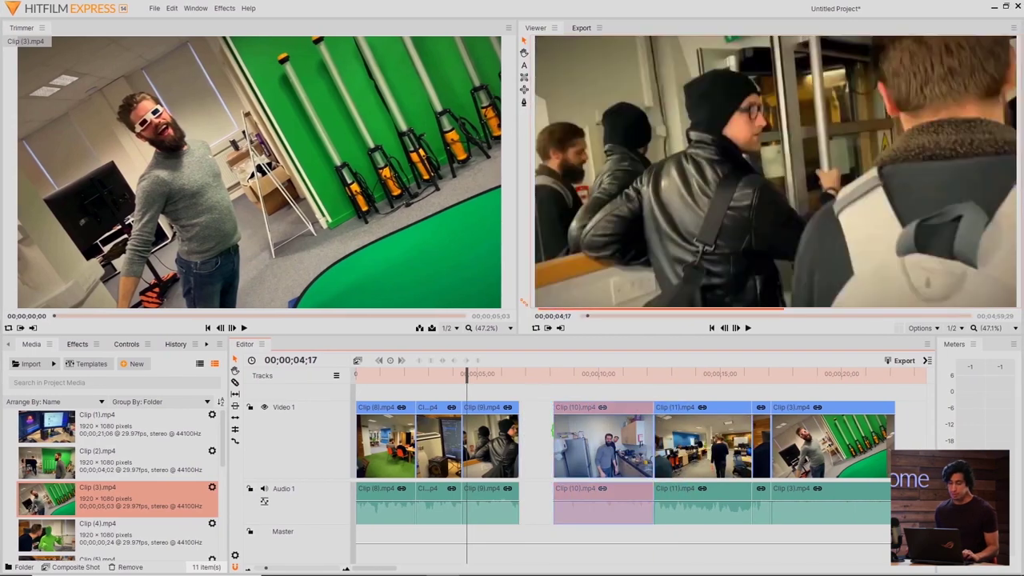
# - Slide Clip (10) and the following clips left along the timeline
pyautogui.moveTo(604, 440); pyautogui.dragTo(578, 440)
pyautogui.moveTo(810, 448); pyautogui.dragTo(786, 448)
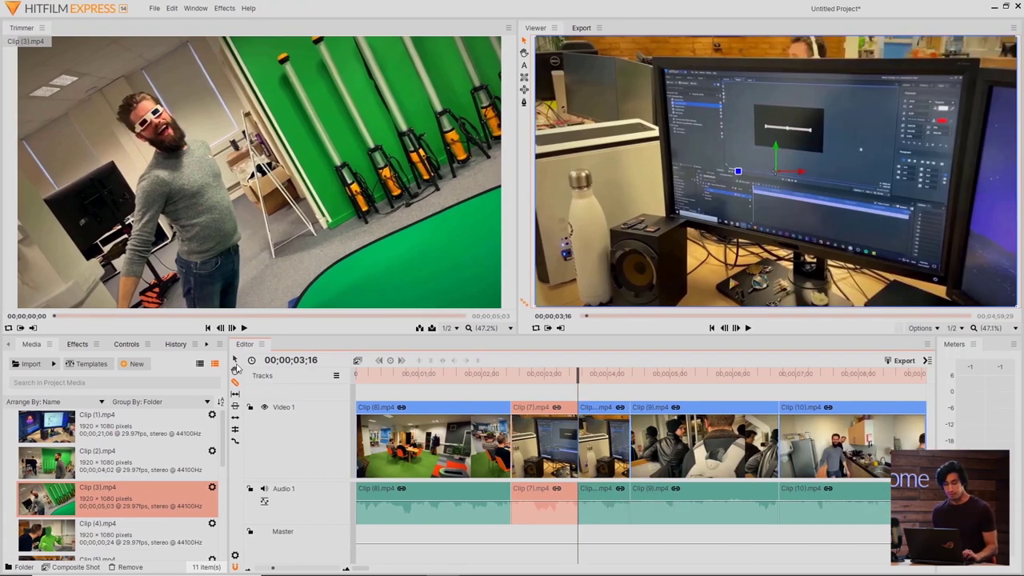
pyautogui.click(235, 360)
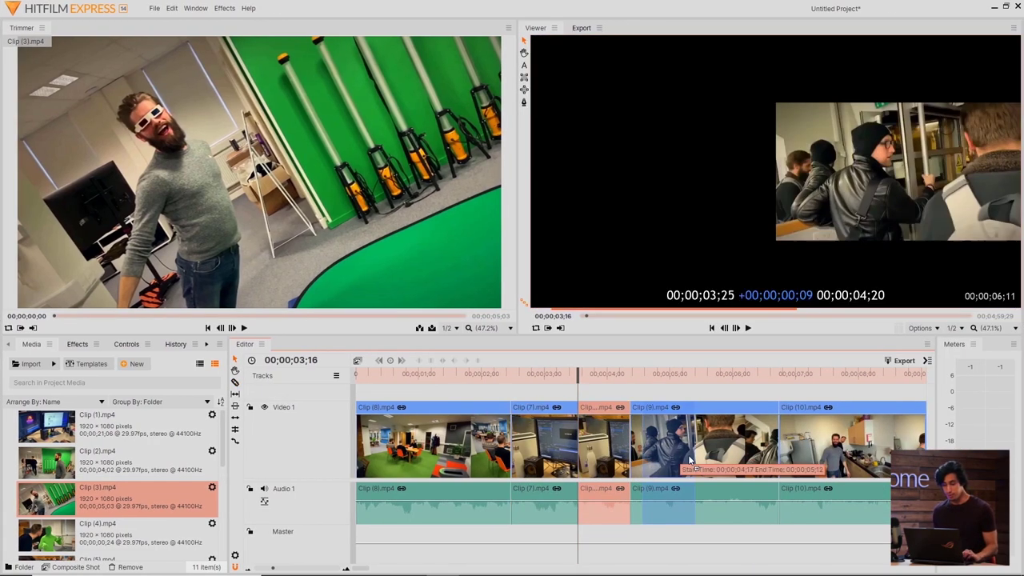
# - Trim Clip (9), ripple-delete the gap before Clip (10), and jump to Clip (7)
pyautogui.moveTo(778, 440); pyautogui.dragTo(707, 440)
pyautogui.rightClick(723, 445)
pyautogui.click(798, 404)
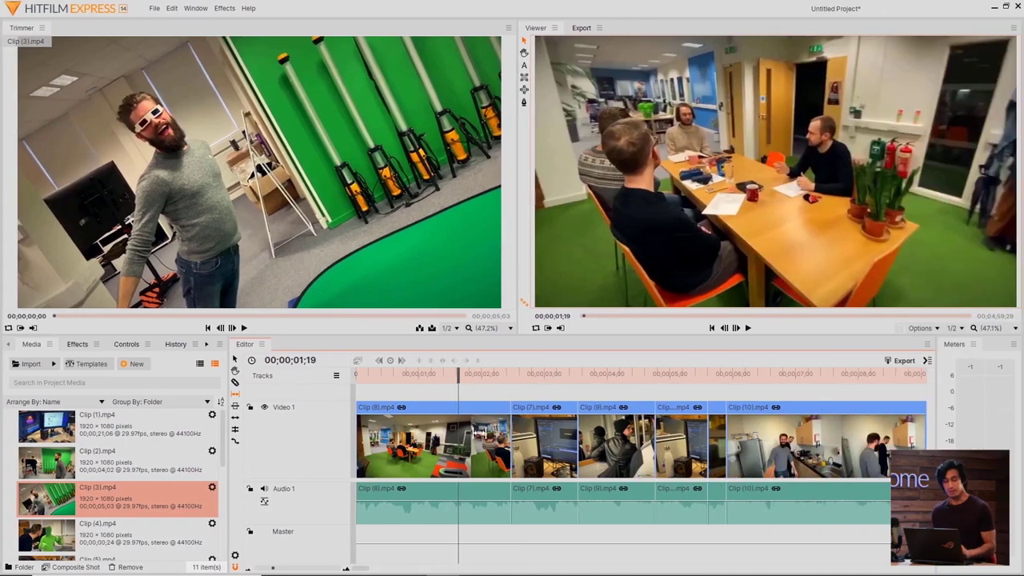
pyautogui.press('pagedown')
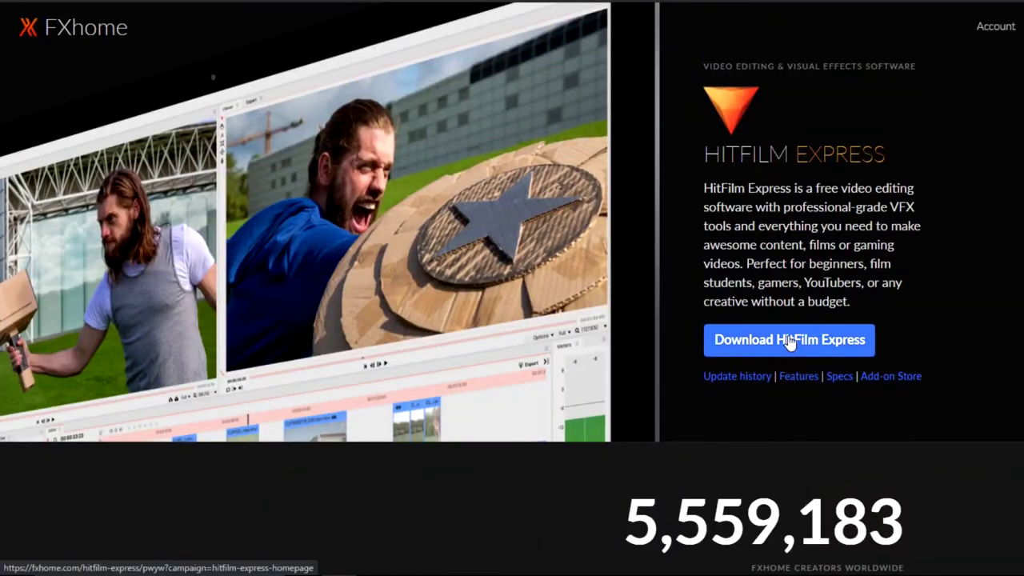
# - Scroll the fxhome.com HitFilm Express page past the Download HitFilm Express button
pyautogui.scroll(-6, 312, 286)
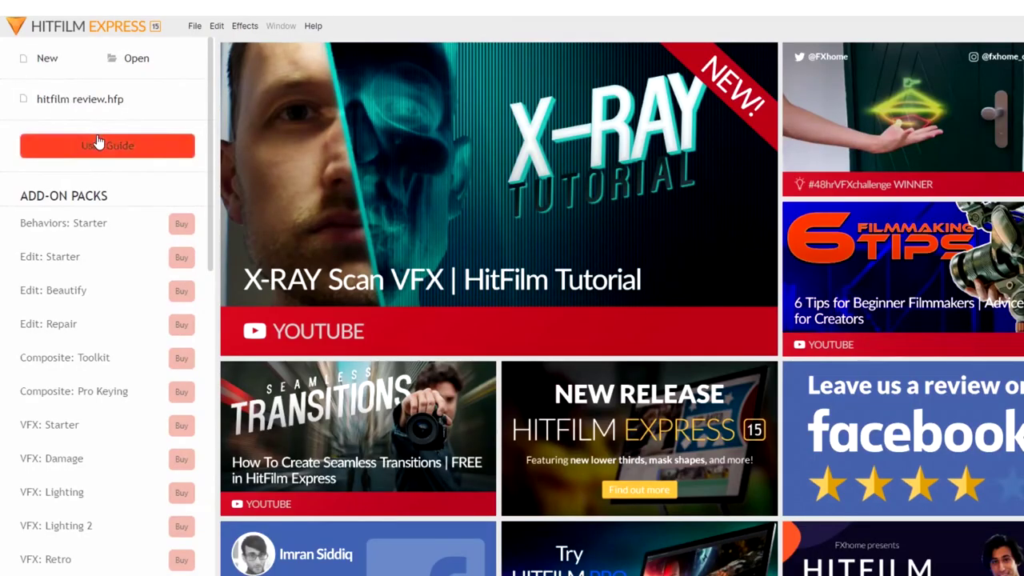
# - Look through the HitFilm Express editor's File and Edit menus
pyautogui.click(194, 24)
pyautogui.moveTo(237, 17)
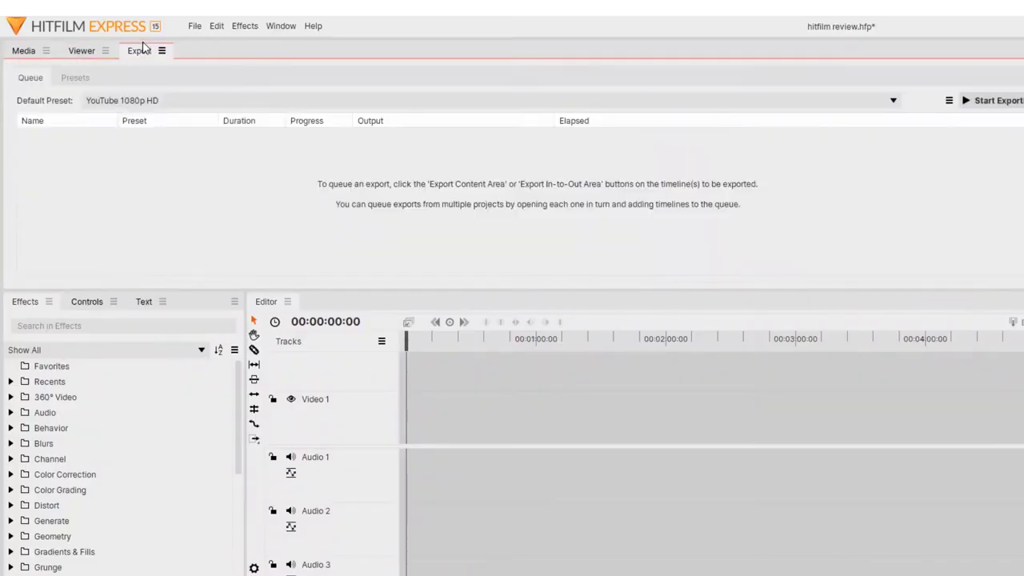
# - Show the Viewer instead of the export queue, browse the menus, then scroll the fxhome.com page
pyautogui.click(94, 50)
pyautogui.click(196, 24)
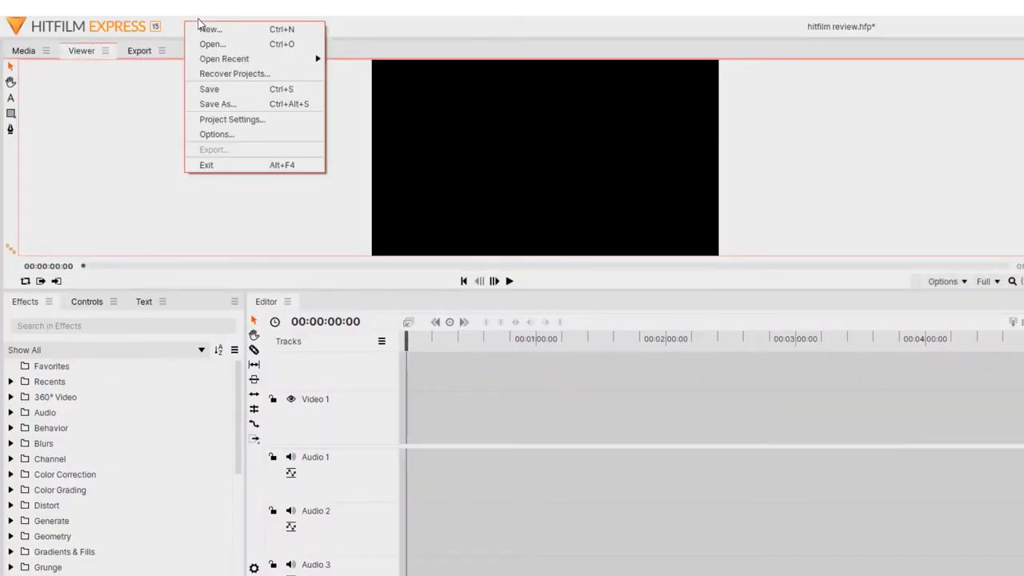
pyautogui.moveTo(279, 24)
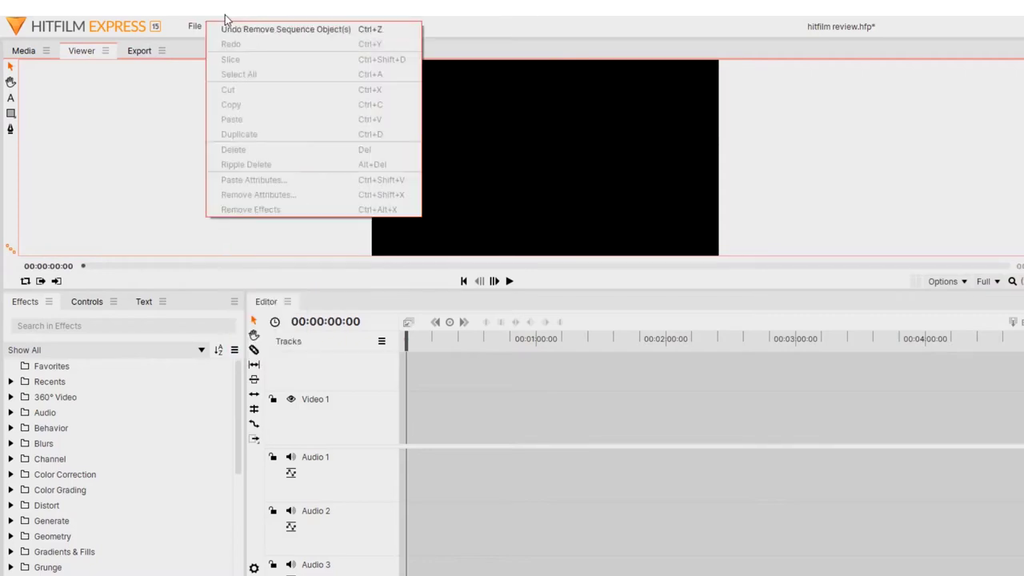
pyautogui.click(133, 123)
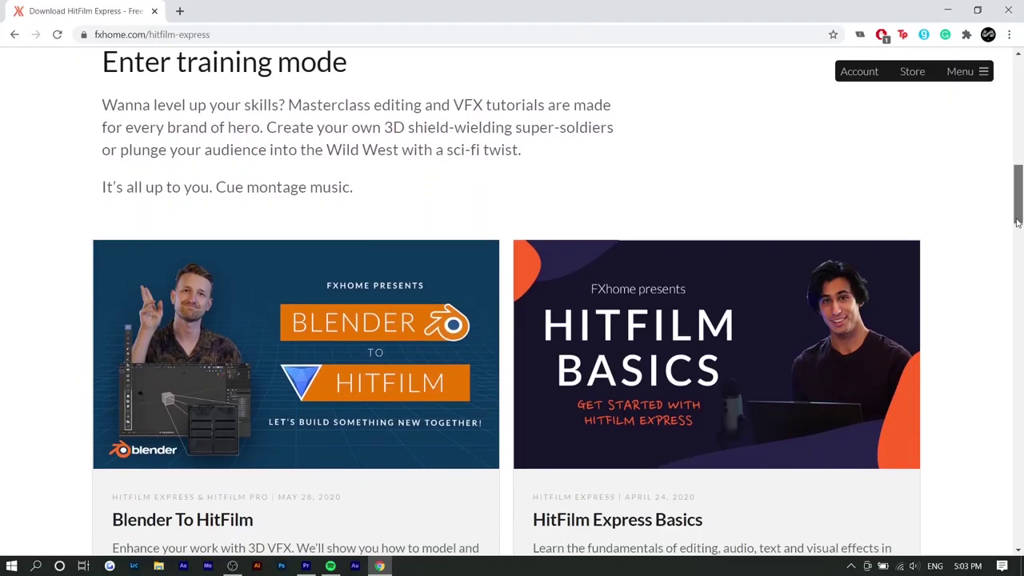
pyautogui.scroll(-3, 1017, 250)
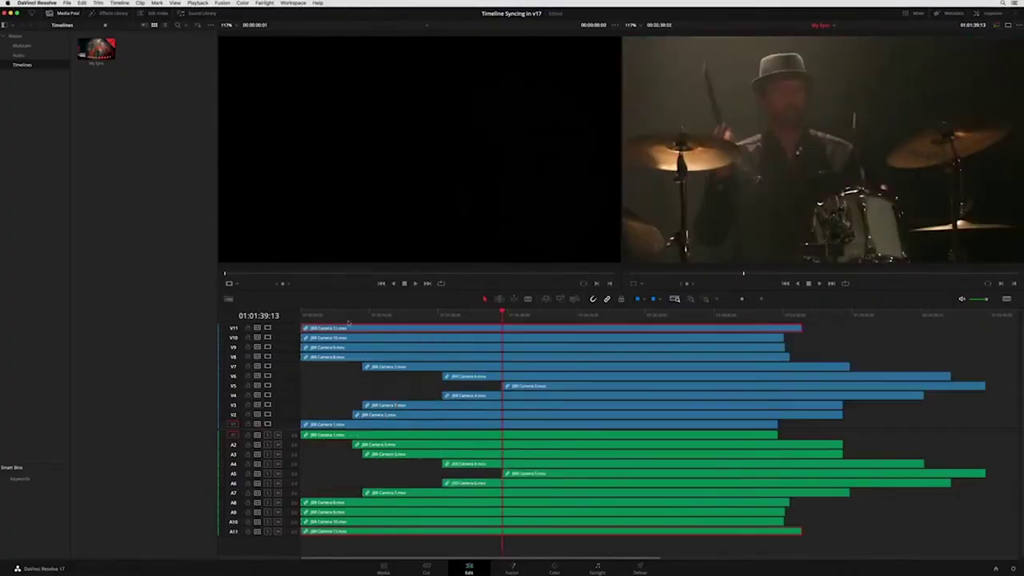
# - Select all the camera clips and auto-align them based on their audio waveforms
pyautogui.press('super+a')
pyautogui.rightClick(521, 258)
pyautogui.moveTo(560, 336)
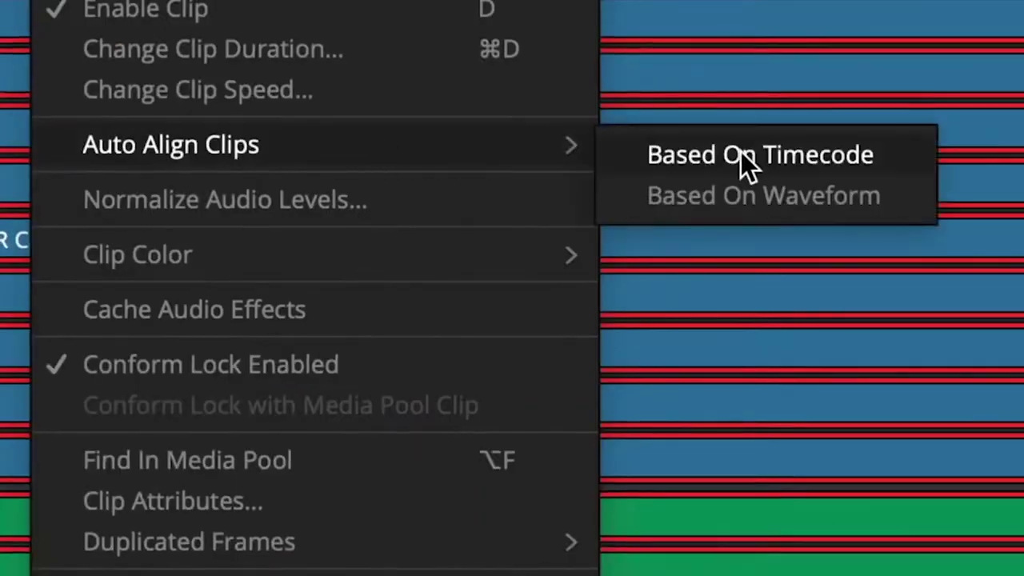
pyautogui.click(894, 200)
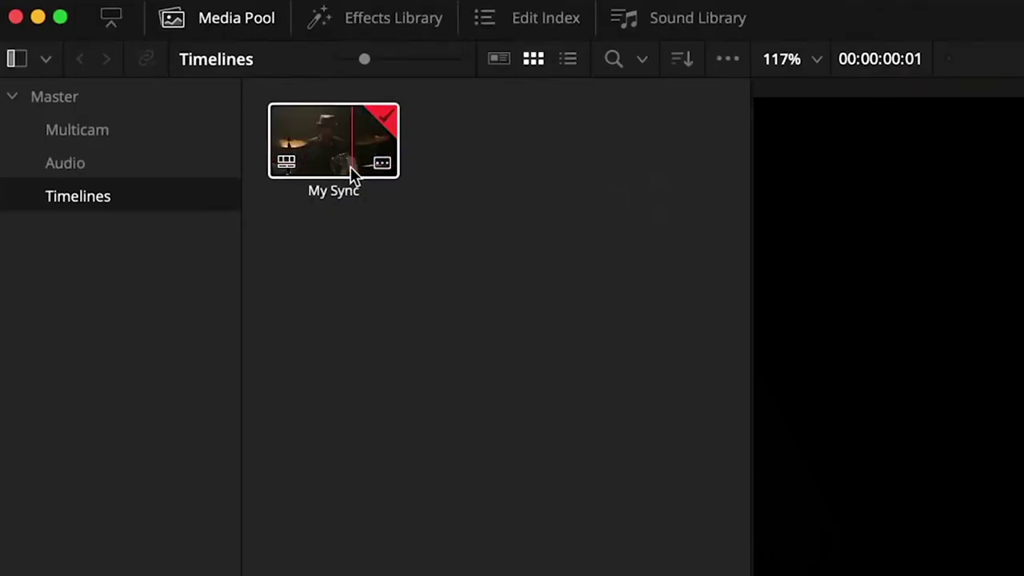
# - Convert the My Sync timeline into a multicam clip and play its angle grid in the source viewer
pyautogui.rightClick(101, 58)
pyautogui.click(201, 85)
pyautogui.doubleClick(93, 48)
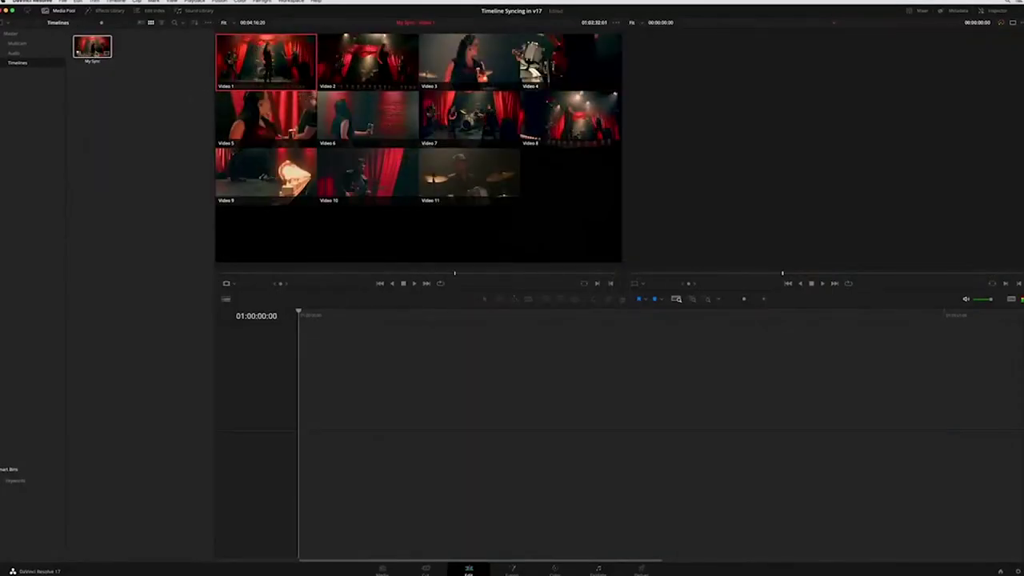
pyautogui.press('space')
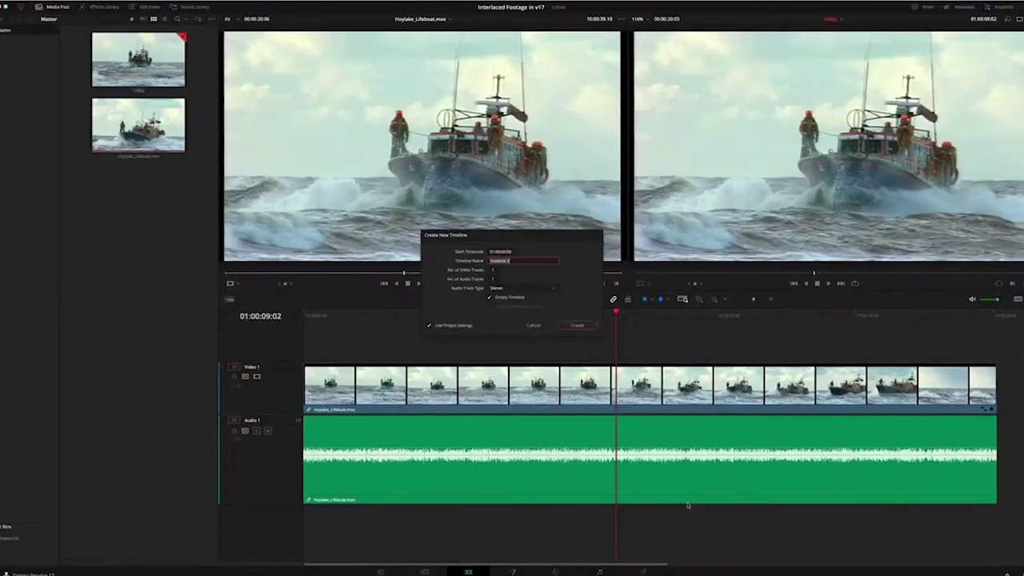
# - Create interlaced Timeline 2, then make Citizen Chain Edit 1080 wide with Smart Reframe
pyautogui.click(442, 374)
pyautogui.click(753, 497)
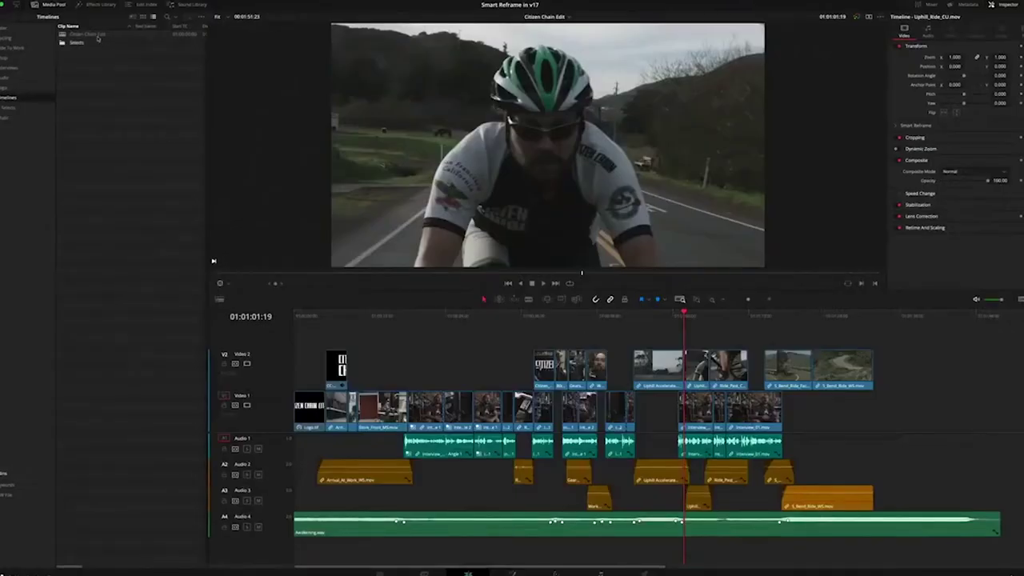
pyautogui.rightClick(98, 38)
pyautogui.moveTo(188, 46)
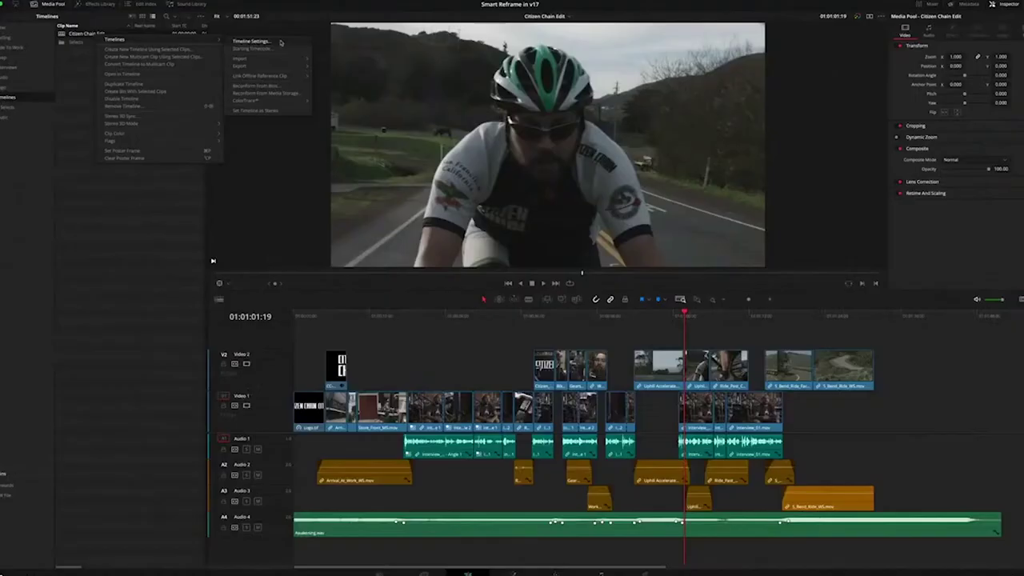
pyautogui.click(240, 47)
pyautogui.click(460, 340)
pyautogui.write('1080')
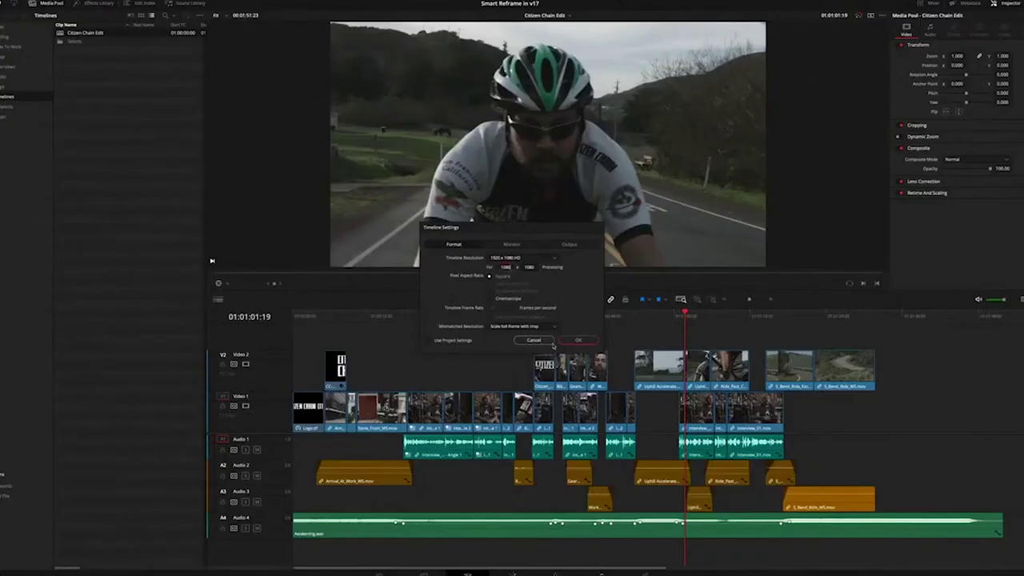
pyautogui.click(578, 340)
pyautogui.click(972, 145)
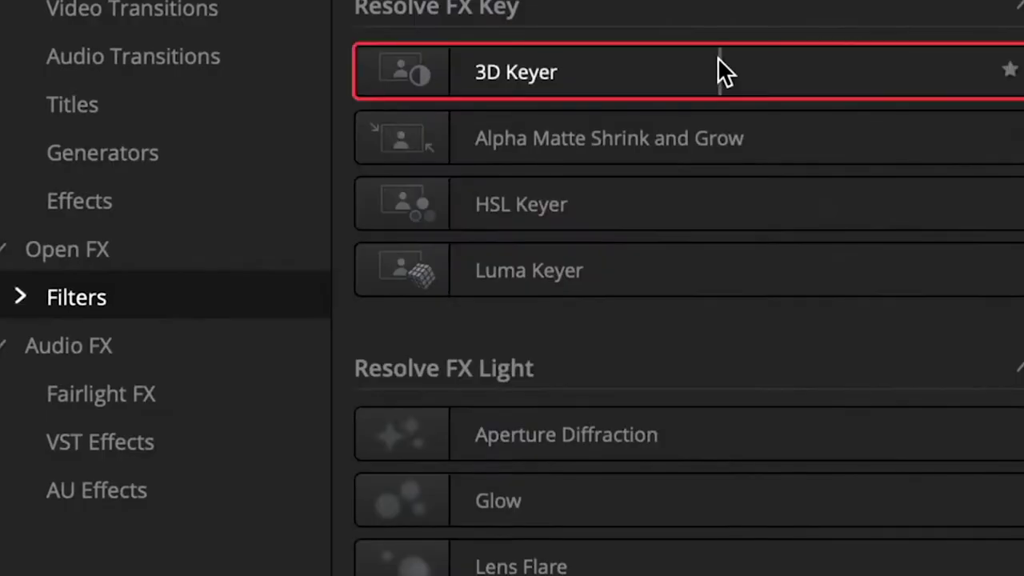
# - Apply 3D Keyer to the green-screen clip on Video 2 and refine its matte settings
pyautogui.moveTo(131, 47); pyautogui.dragTo(626, 401)
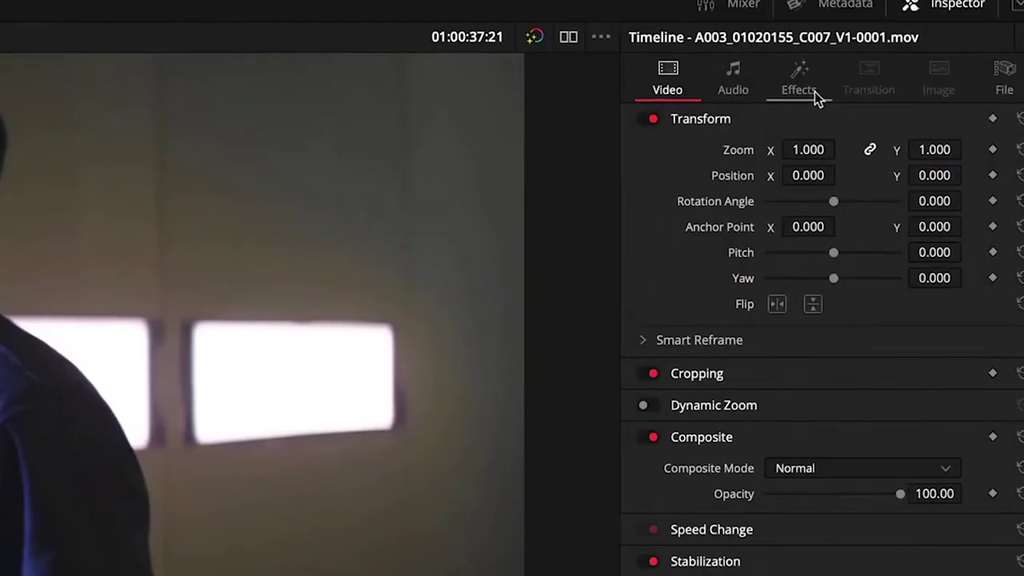
pyautogui.click(815, 91)
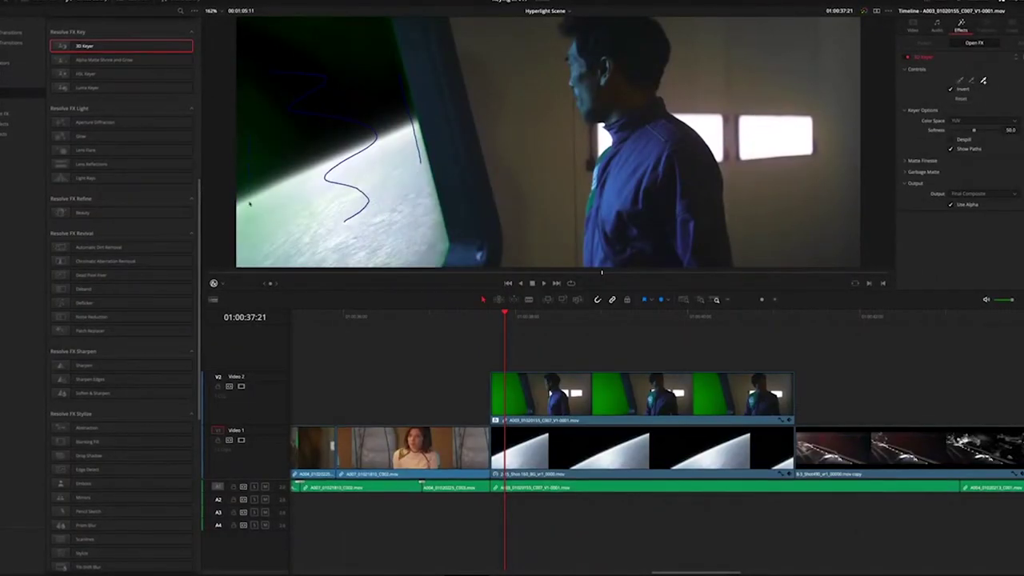
pyautogui.click(1009, 182)
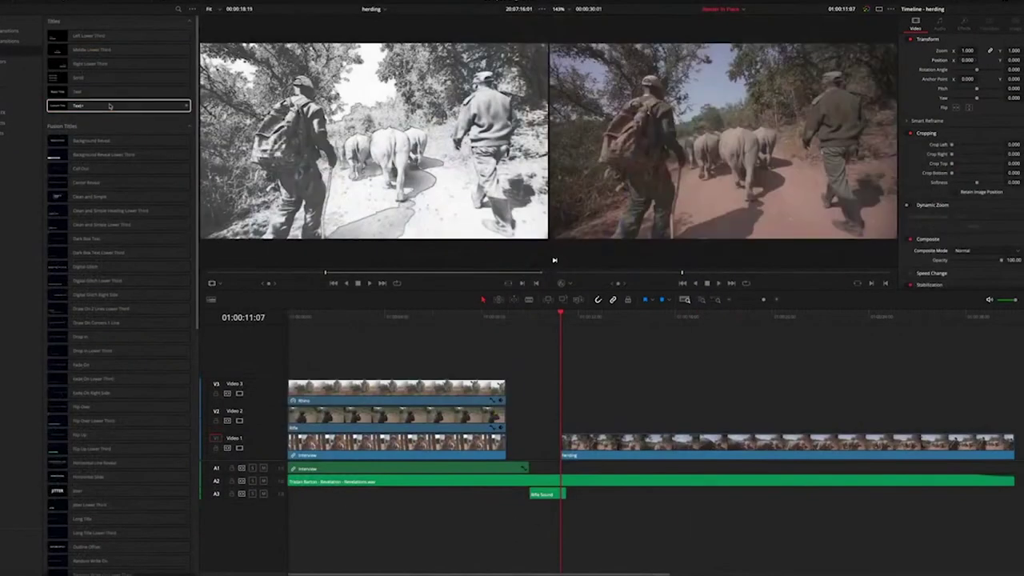
# - Add a Text+ title above the herding clip and set its composite mode
pyautogui.moveTo(109, 105); pyautogui.dragTo(564, 414)
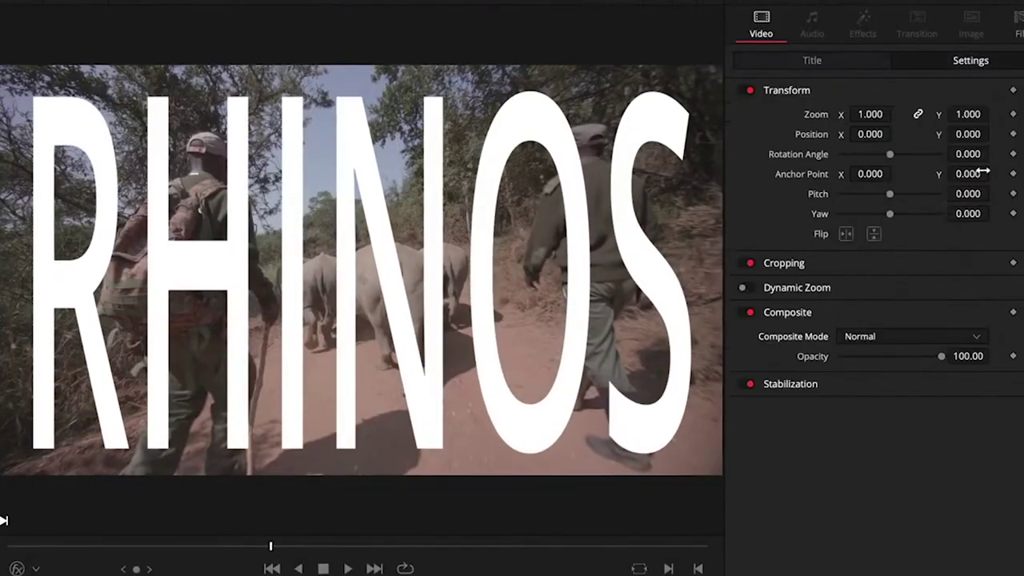
pyautogui.click(960, 336)
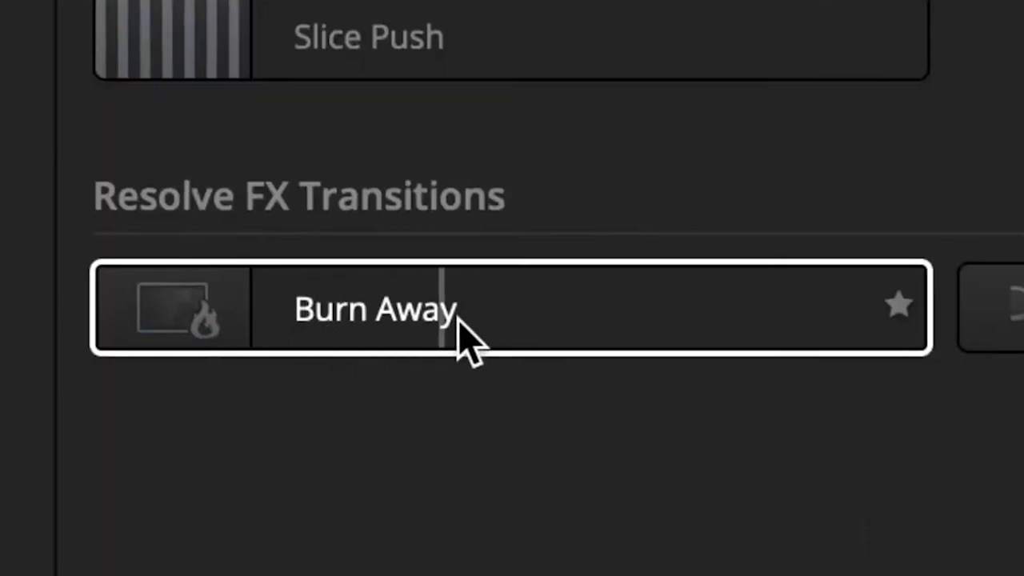
pyautogui.click(263, 343)
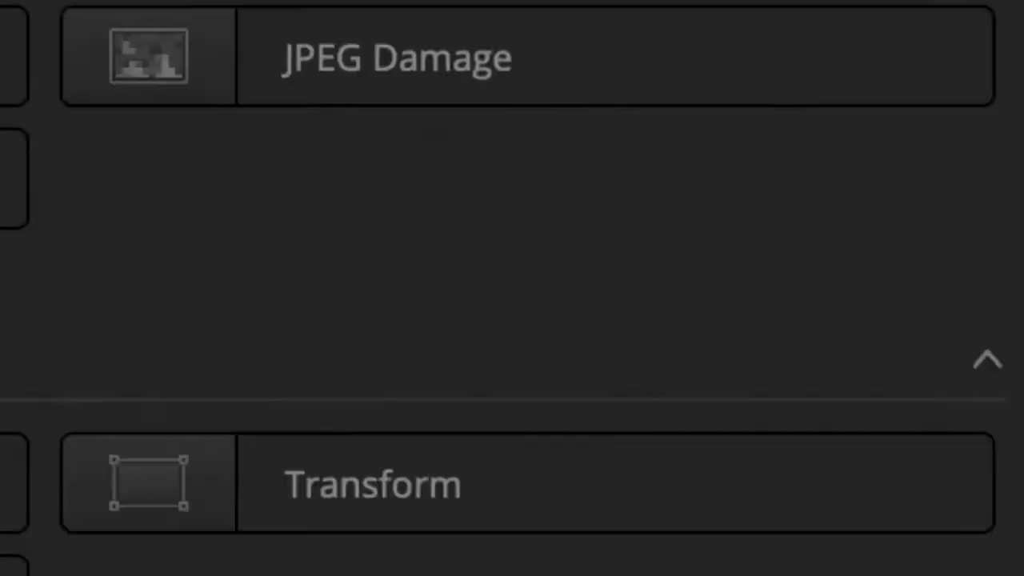
# - Add a Transform effect and set its mode to Interactive - Canvas
pyautogui.click(608, 500)
pyautogui.click(818, 292)
pyautogui.click(728, 366)
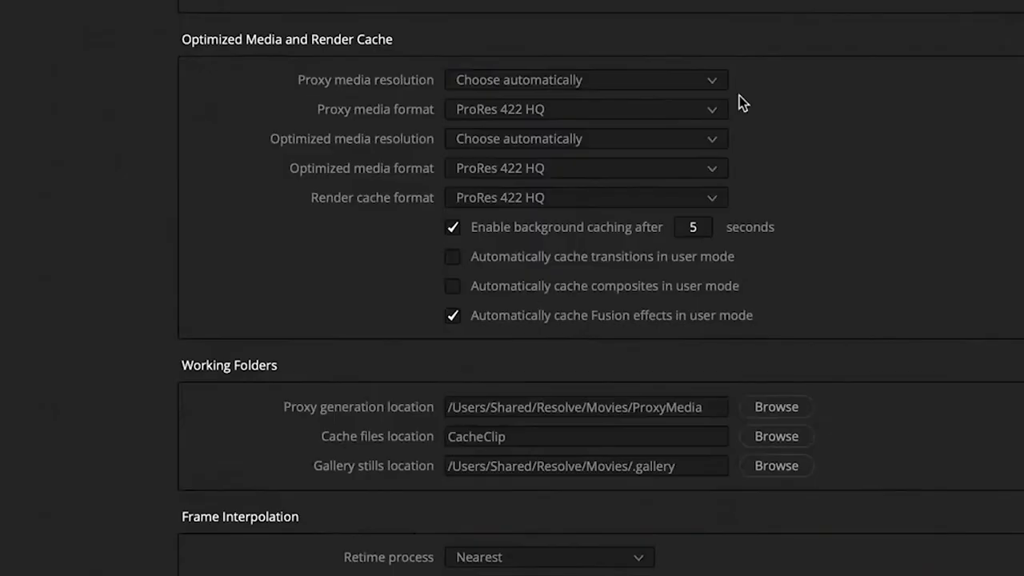
# - Set proxy resolution to One-Eighth, link the proxy folder to the clips, and check proxy playback
pyautogui.click(711, 80)
pyautogui.click(712, 180)
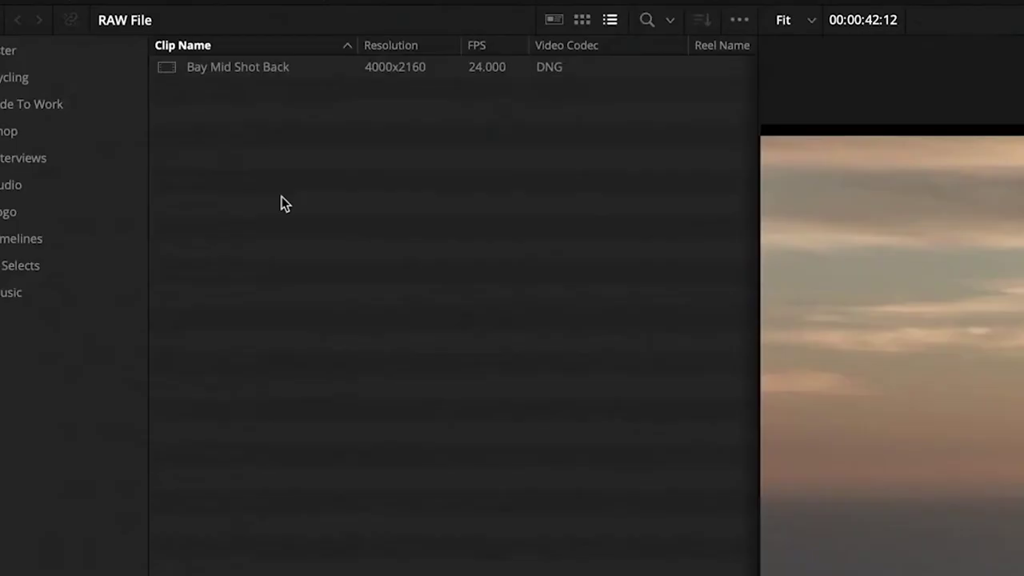
pyautogui.rightClick(263, 69)
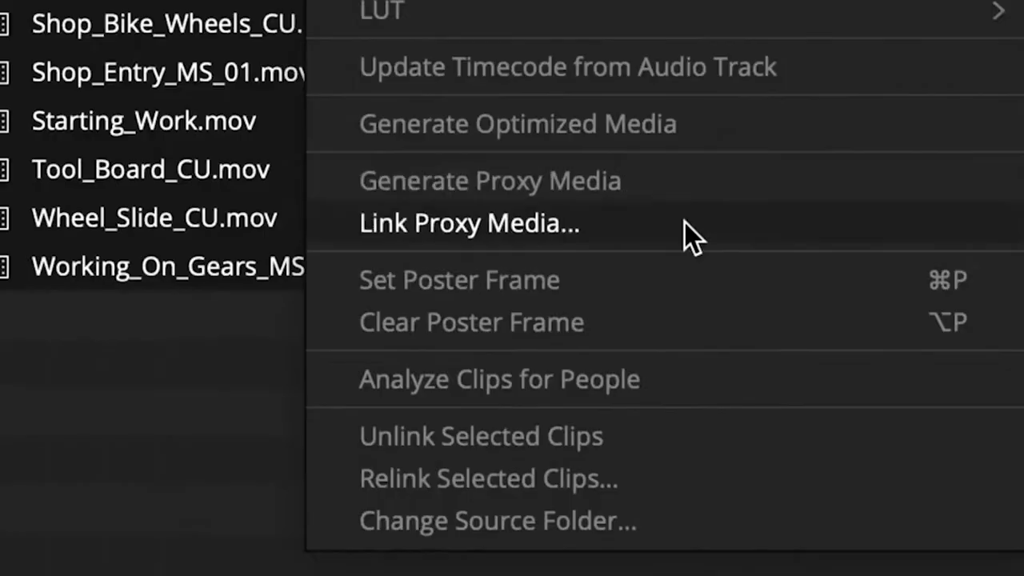
pyautogui.click(686, 232)
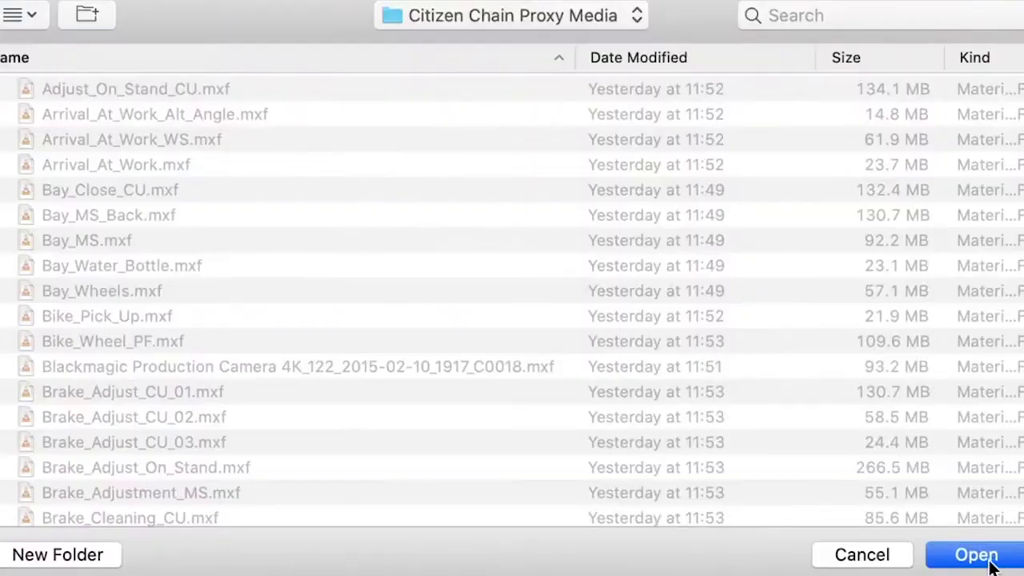
pyautogui.press('Return')
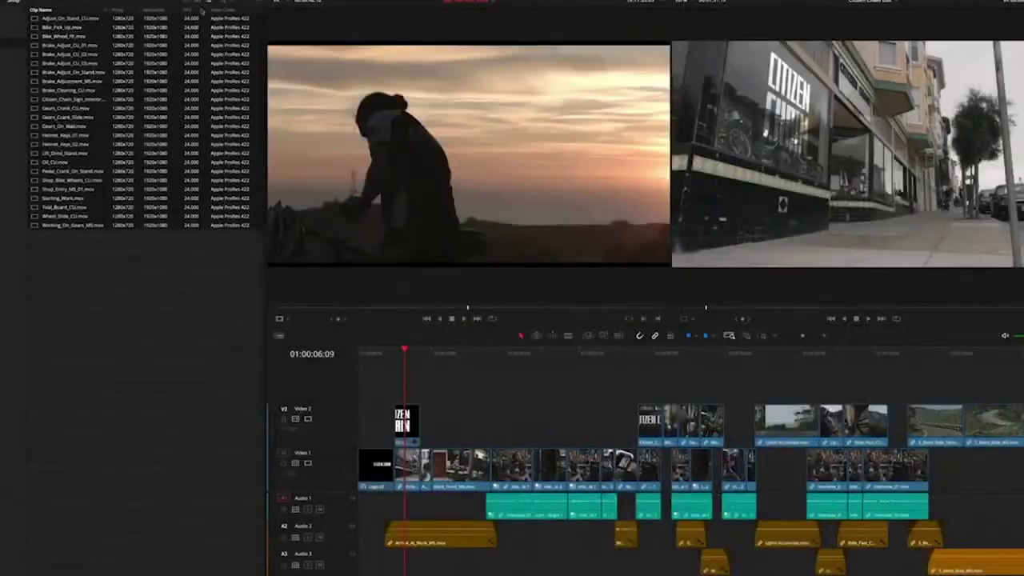
pyautogui.click(178, 0)
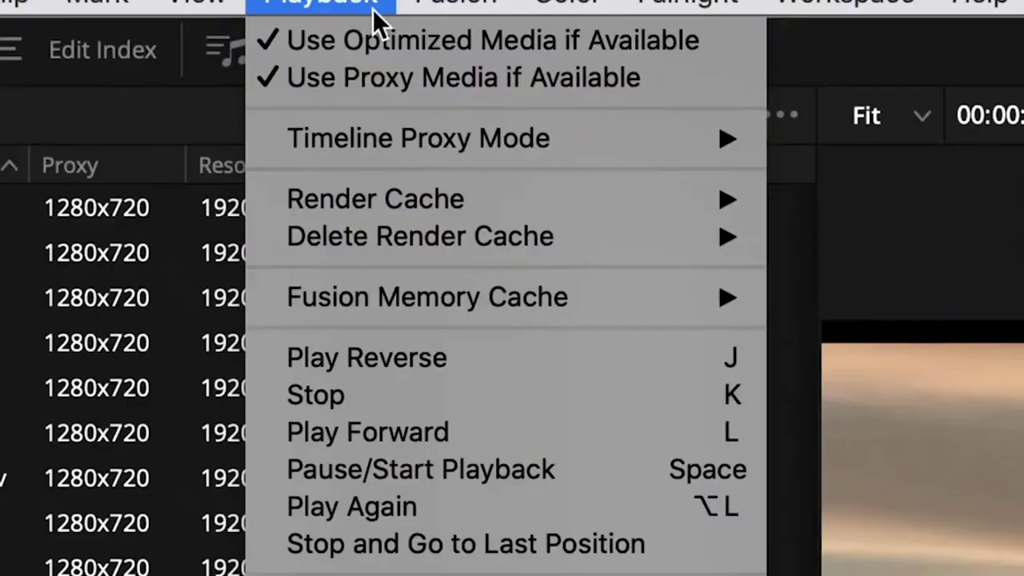